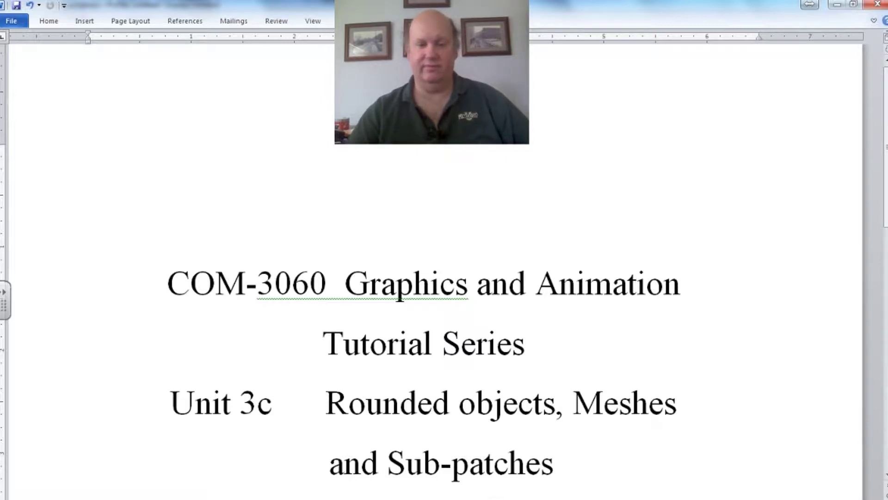
# - Switch to LightWave Modeler and create a solid box around the origin, extending it above and below the ground plane
pyautogui.hotkey('alt', 'Tab')
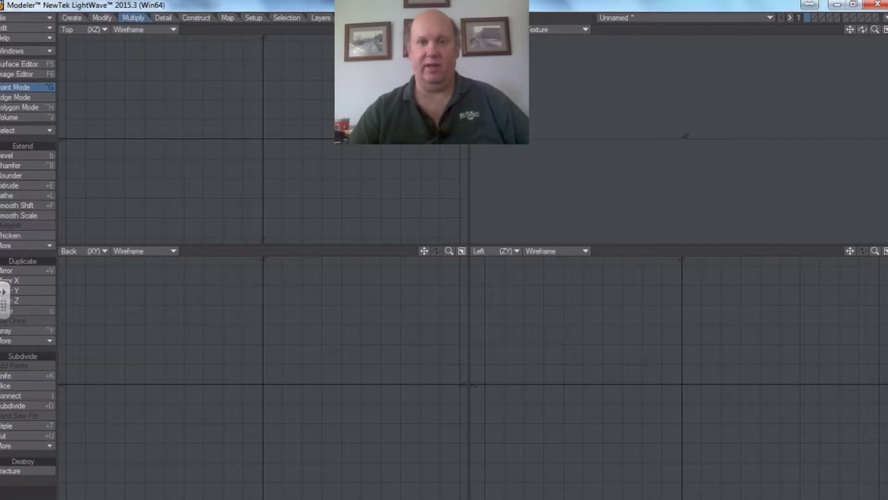
pyautogui.click(71, 17)
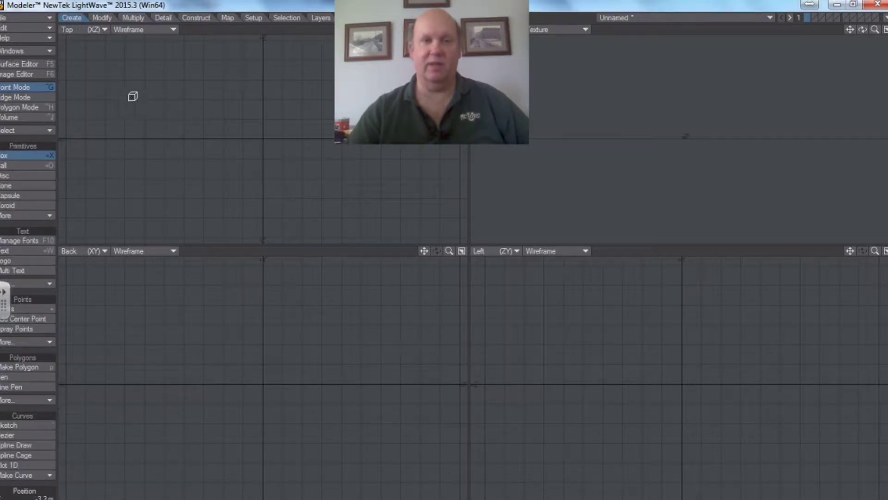
pyautogui.moveTo(145, 97)
pyautogui.mouseDown()
pyautogui.moveTo(346, 199)
pyautogui.moveTo(348, 210)
pyautogui.mouseUp()
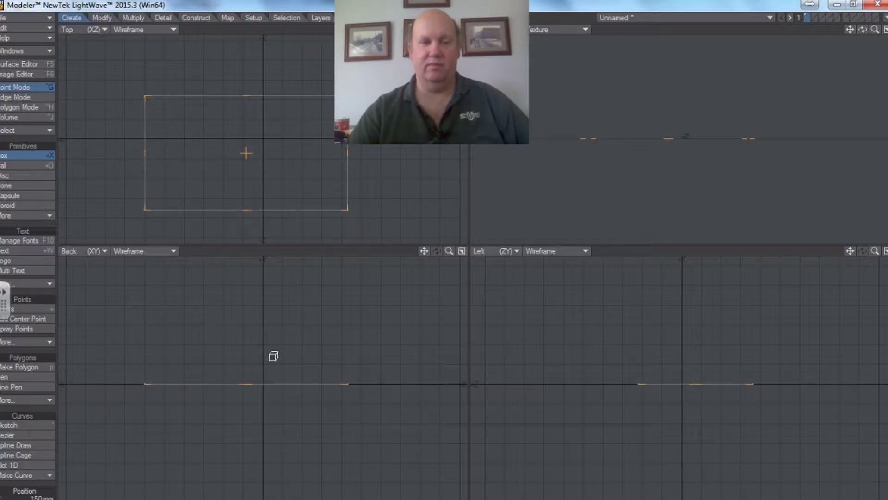
pyautogui.moveTo(264, 383); pyautogui.dragTo(278, 488)
pyautogui.moveTo(256, 384); pyautogui.dragTo(269, 326)
pyautogui.click(27, 158)
pyautogui.moveTo(863, 30); pyautogui.dragTo(856, 53)
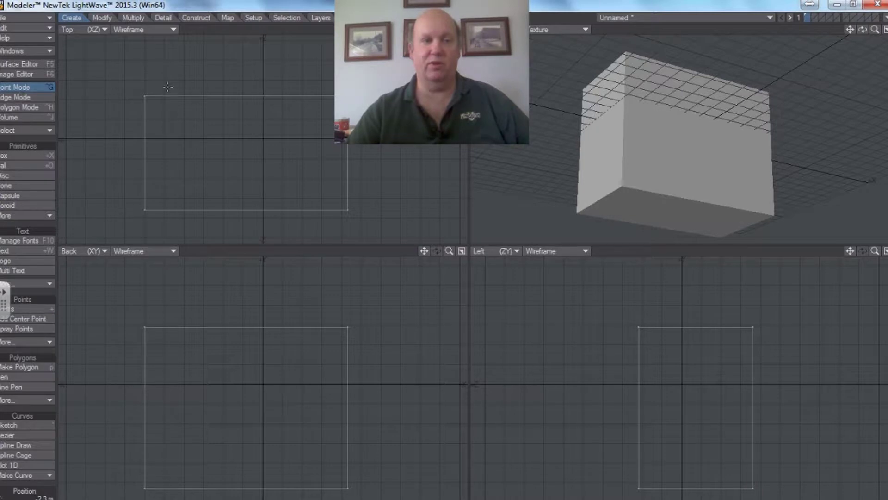
# - Select all corner points of the box, delete the object and change to polygon selection
pyautogui.moveTo(118, 79)
pyautogui.mouseDown()
pyautogui.moveTo(162, 227)
pyautogui.moveTo(356, 206)
pyautogui.moveTo(176, 9)
pyautogui.mouseUp()
pyautogui.moveTo(98, 89); pyautogui.dragTo(104, 84, button='right')
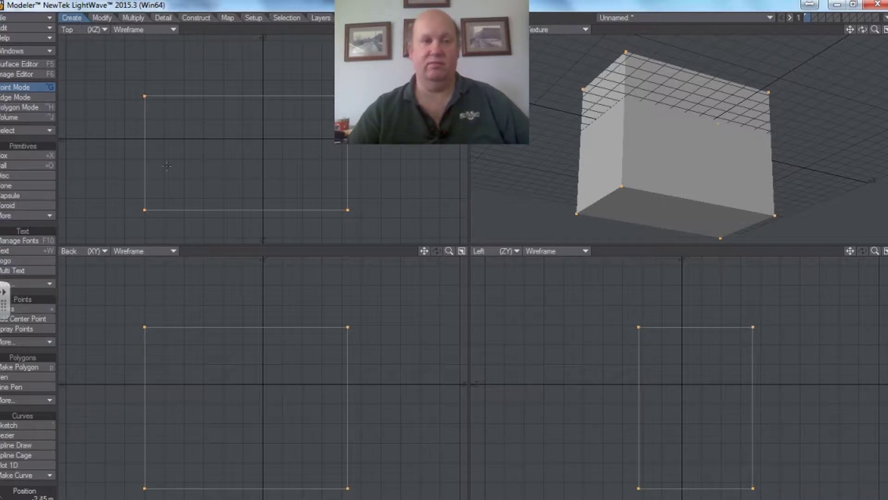
pyautogui.click(21, 99)
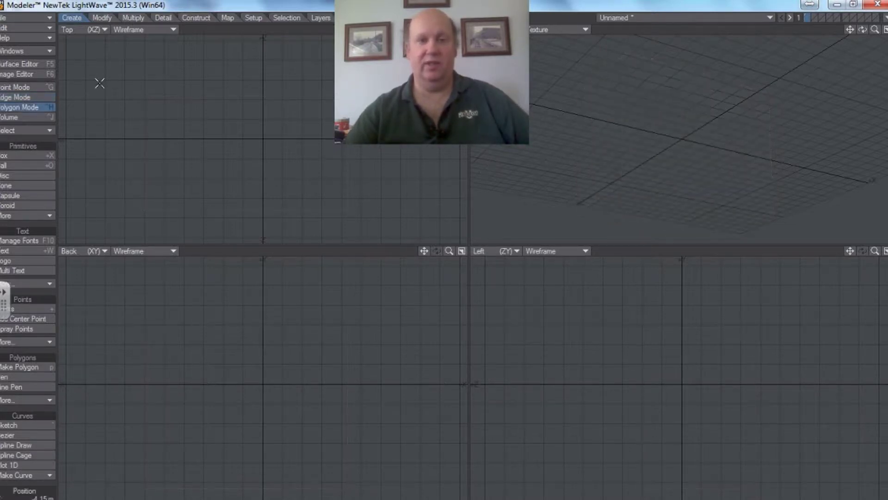
# - Draw a ball near the origin with radii of about 2.7 m in X, 1.9 m in Y and 1.6 m in Z
pyautogui.click(20, 164)
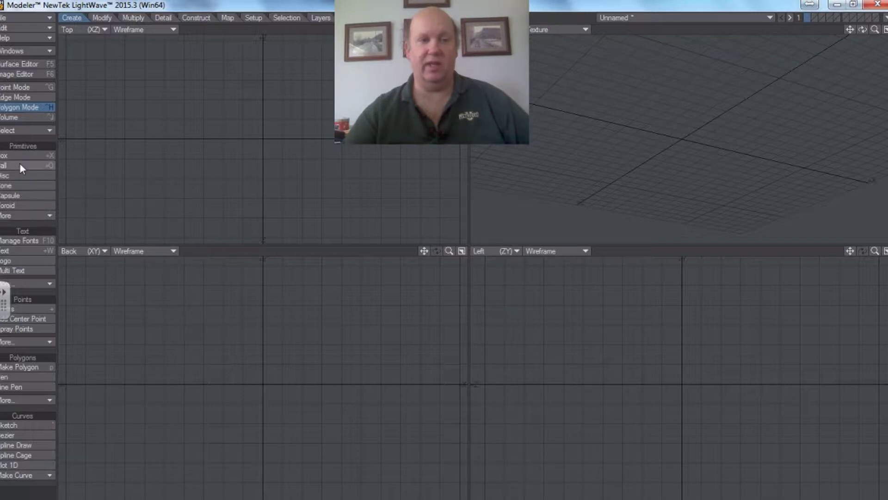
pyautogui.moveTo(263, 131); pyautogui.dragTo(347, 183)
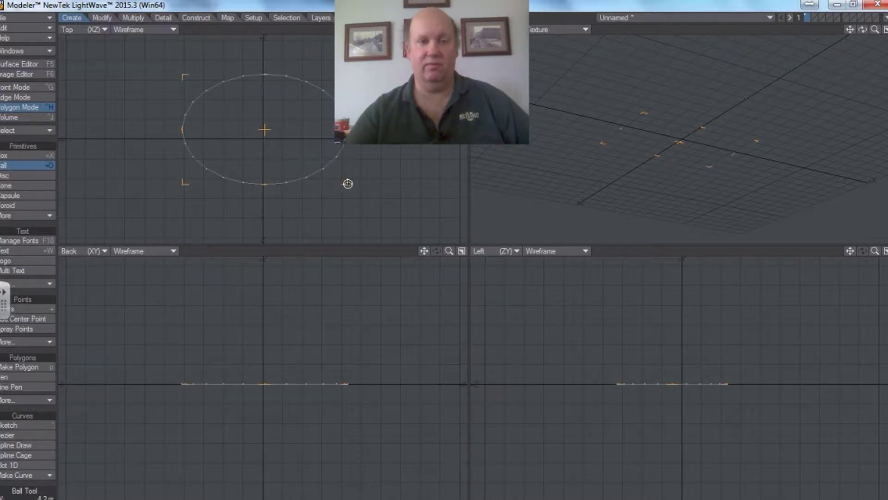
pyautogui.moveTo(262, 379); pyautogui.dragTo(258, 307)
pyautogui.moveTo(343, 179); pyautogui.dragTo(371, 194)
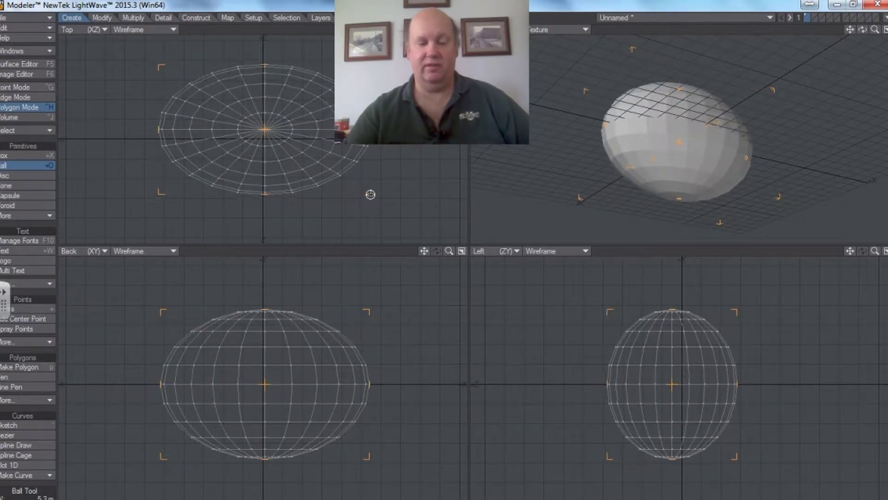
# - Set the ball's X, Y and Z radii numerically to 3 m each and fit it in the viewports
pyautogui.press('n')
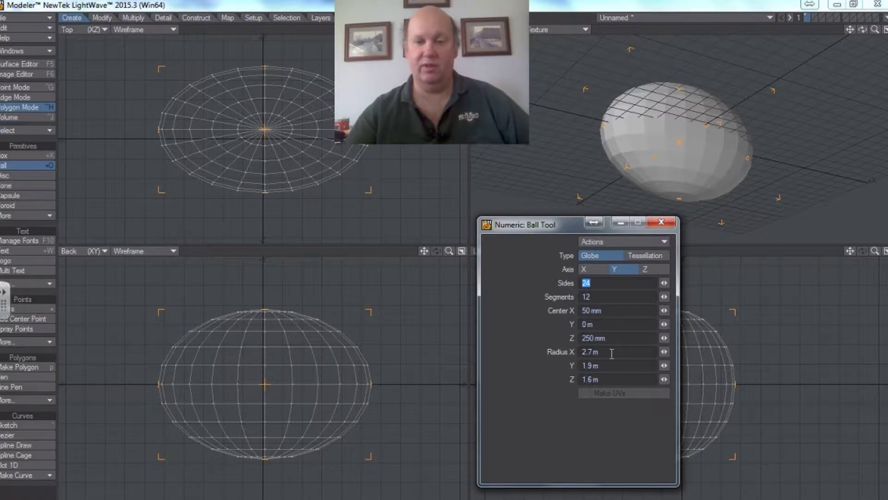
pyautogui.moveTo(612, 353); pyautogui.dragTo(571, 351)
pyautogui.write('3')
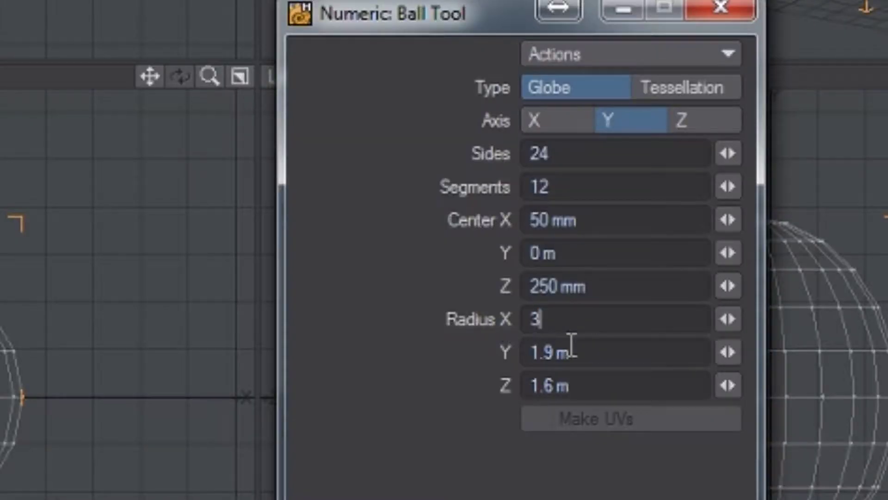
pyautogui.press('Return')
pyautogui.moveTo(612, 350); pyautogui.dragTo(567, 352)
pyautogui.write('3')
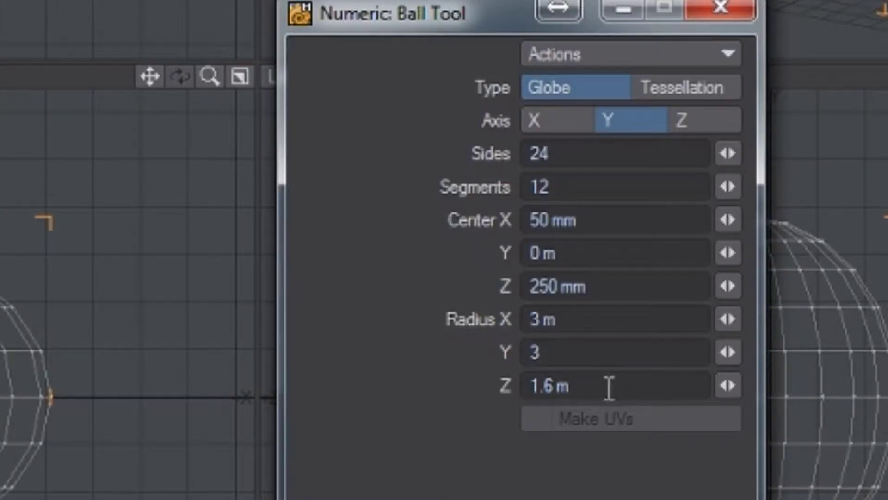
pyautogui.moveTo(609, 387); pyautogui.dragTo(531, 390)
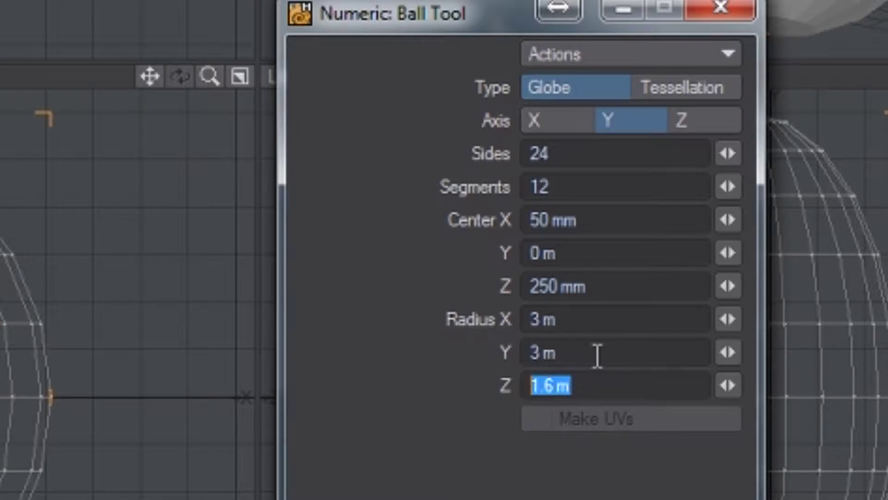
pyautogui.write('3')
pyautogui.press('Return')
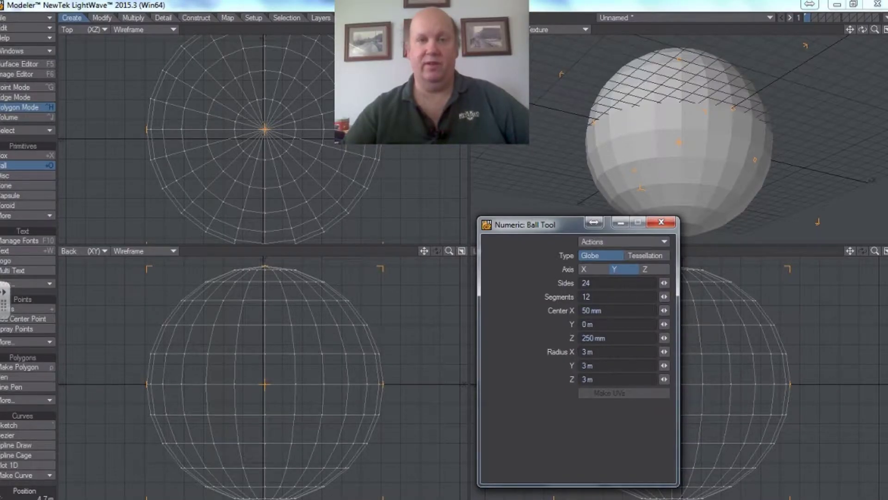
pyautogui.press('a')
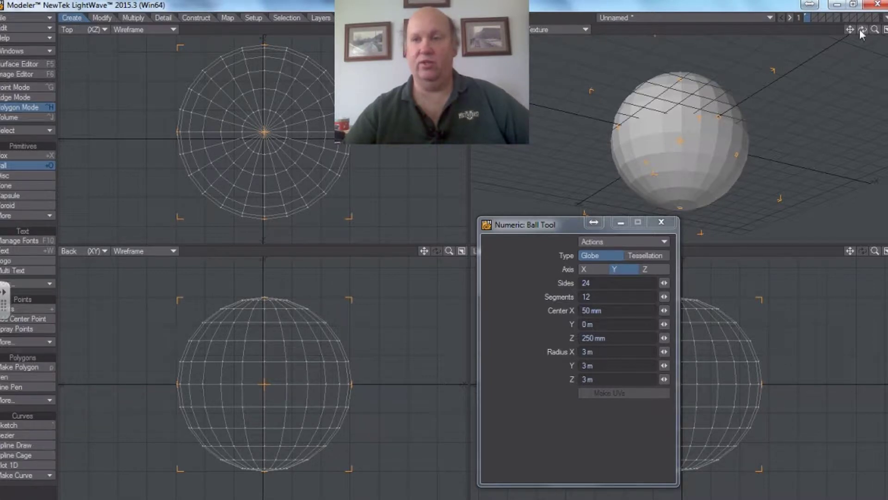
# - Smooth the ball by raising its sides to 57 and its segments to 47
pyautogui.moveTo(863, 29)
pyautogui.mouseDown()
pyautogui.moveTo(863, 55)
pyautogui.moveTo(862, 30)
pyautogui.moveTo(871, 33)
pyautogui.moveTo(869, 55)
pyautogui.moveTo(867, 33)
pyautogui.moveTo(852, 33)
pyautogui.moveTo(862, 29)
pyautogui.mouseUp()
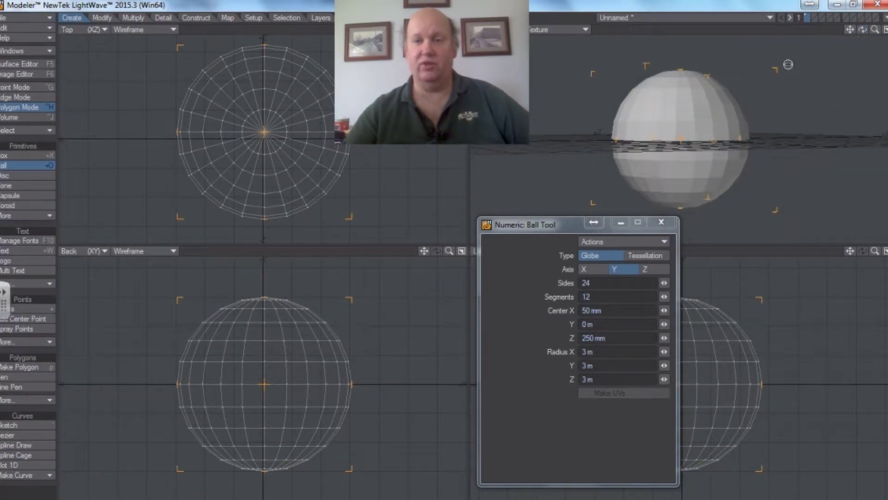
pyautogui.moveTo(863, 29); pyautogui.dragTo(862, 39)
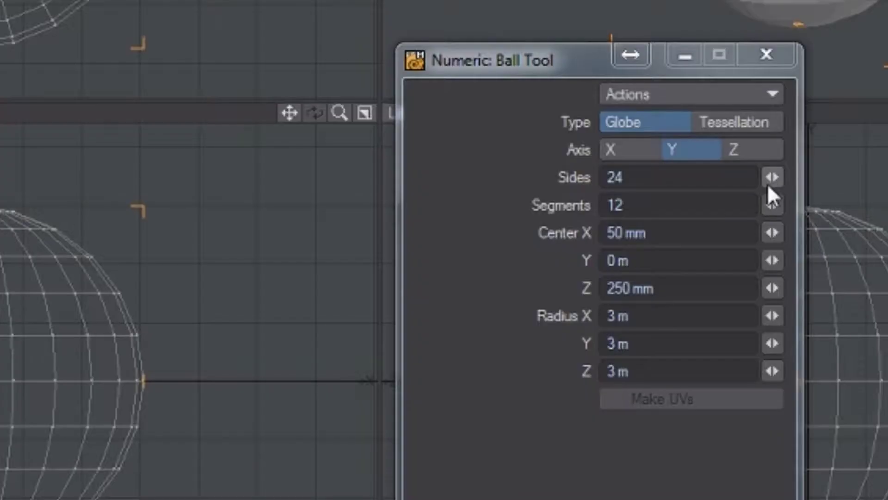
pyautogui.click(769, 184)
pyautogui.moveTo(773, 177); pyautogui.dragTo(821, 177)
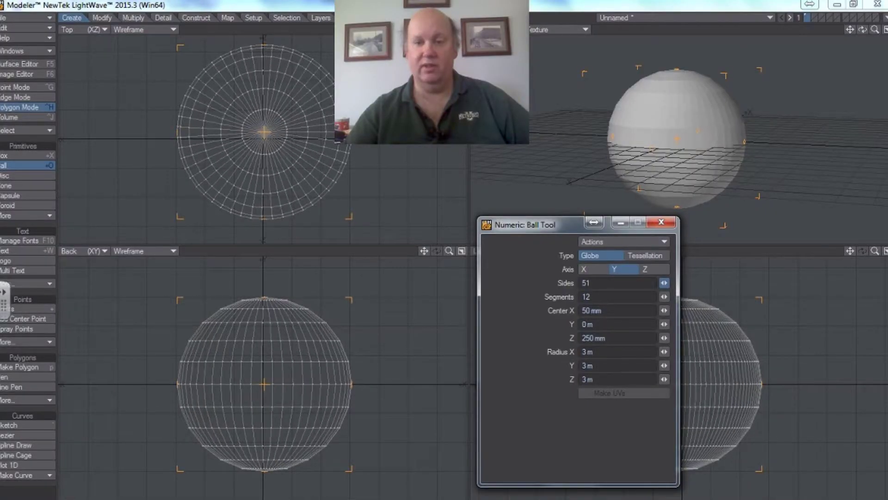
pyautogui.moveTo(663, 282); pyautogui.dragTo(678, 283)
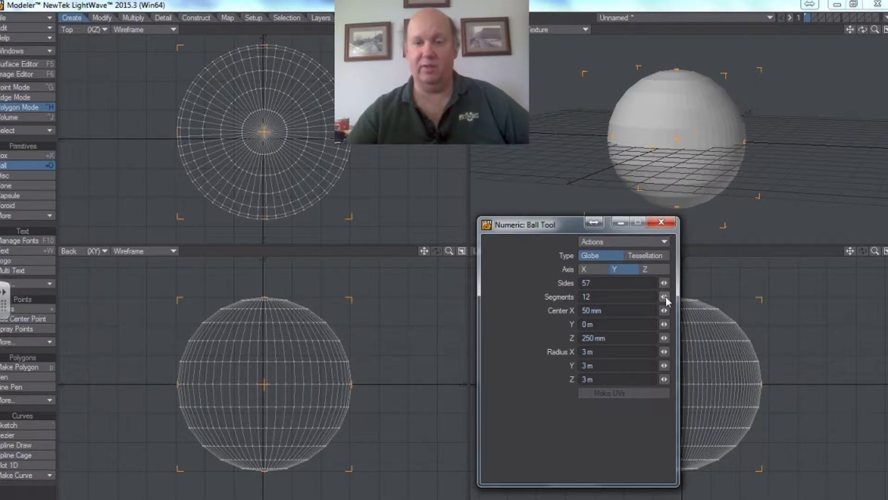
pyautogui.moveTo(663, 297); pyautogui.dragTo(689, 297)
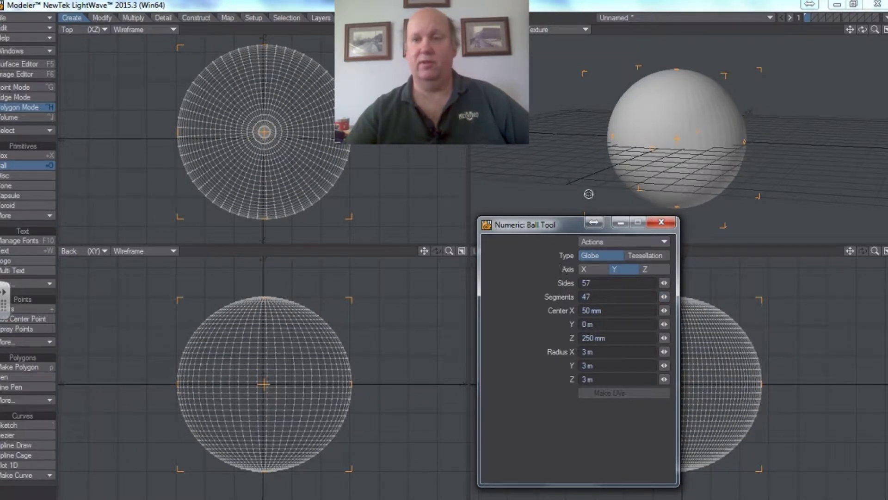
pyautogui.moveTo(862, 30)
pyautogui.mouseDown()
pyautogui.moveTo(833, 38)
pyautogui.moveTo(849, 14)
pyautogui.moveTo(860, 18)
pyautogui.moveTo(862, 28)
pyautogui.moveTo(846, 29)
pyautogui.mouseUp()
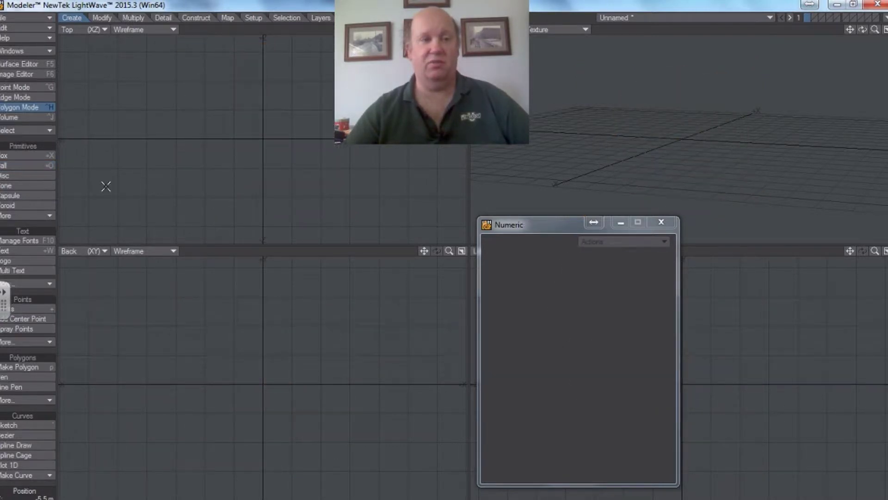
# - Draw a flat disc on the Y axis with an X radius of about 1.3 m and set its Z radius to 1.3 m
pyautogui.click(27, 176)
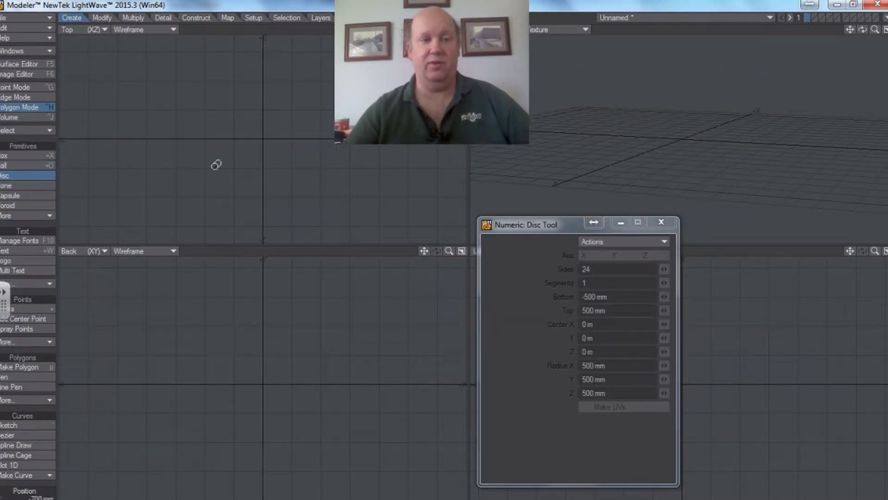
pyautogui.moveTo(245, 124); pyautogui.dragTo(284, 147)
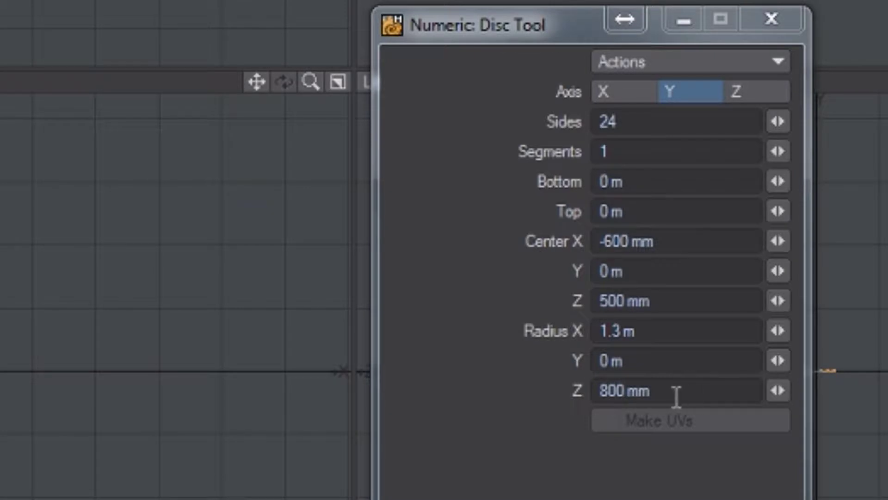
pyautogui.moveTo(617, 395); pyautogui.dragTo(571, 398)
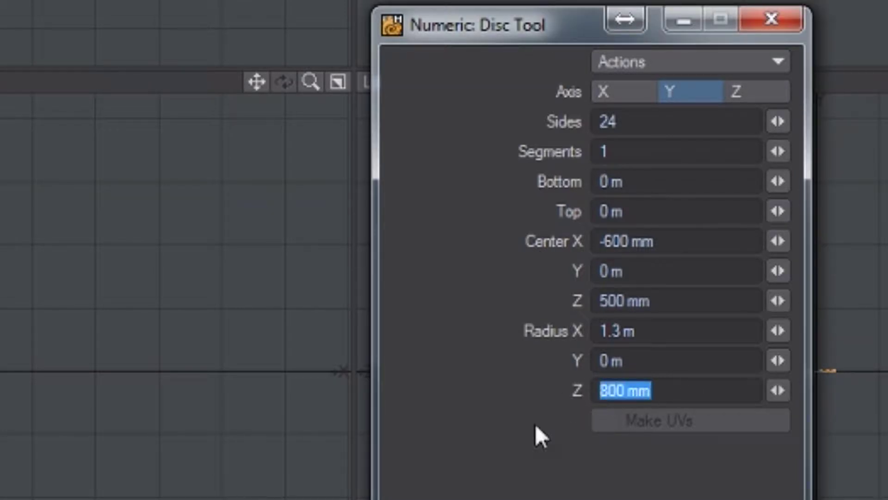
pyautogui.write('1.3')
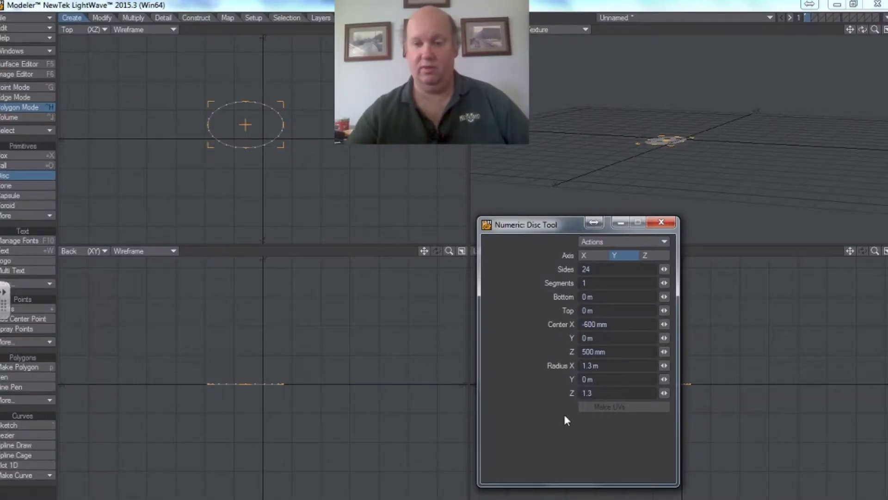
pyautogui.press('Return')
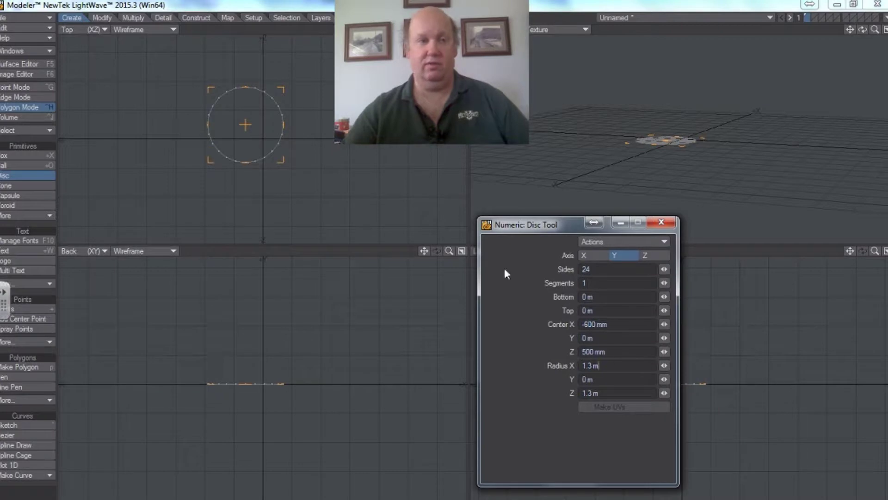
# - Stretch the disc into a cylinder about 6.8 m tall and move its center to about X -2.3 m, Y 200 mm
pyautogui.moveTo(255, 380); pyautogui.dragTo(247, 346)
pyautogui.moveTo(246, 380); pyautogui.dragTo(250, 486)
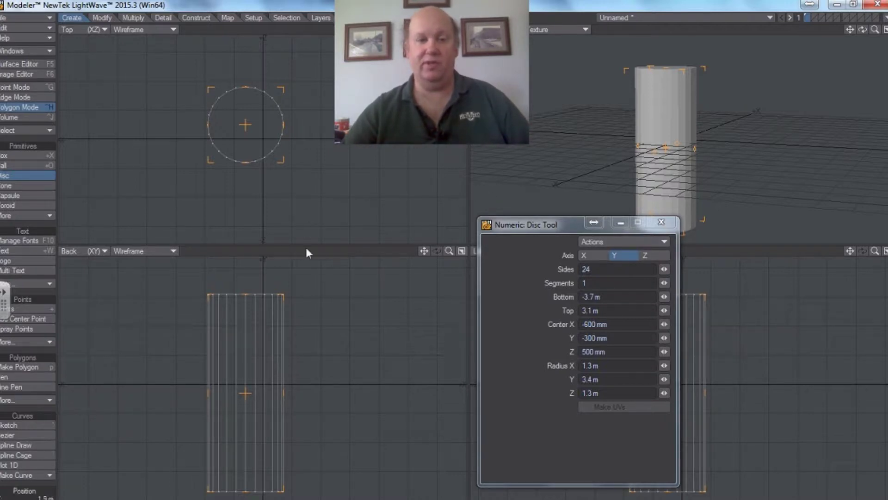
pyautogui.moveTo(247, 390); pyautogui.dragTo(196, 378)
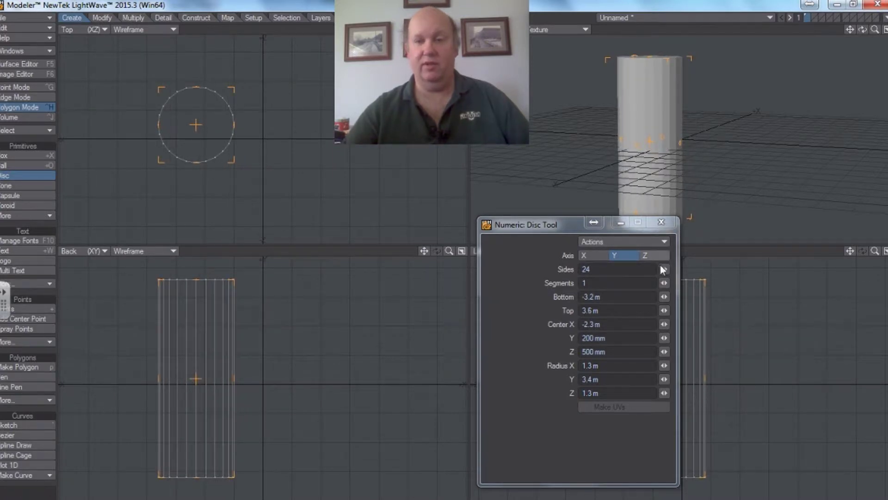
pyautogui.click(661, 222)
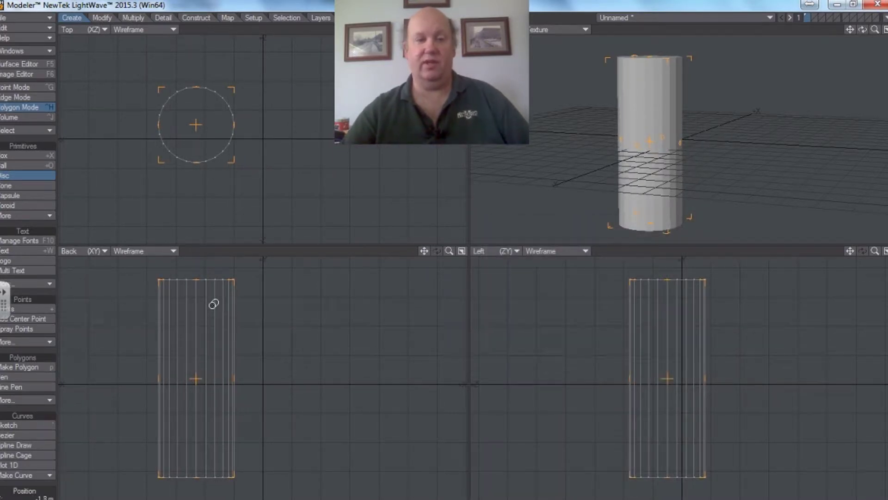
pyautogui.click(22, 175)
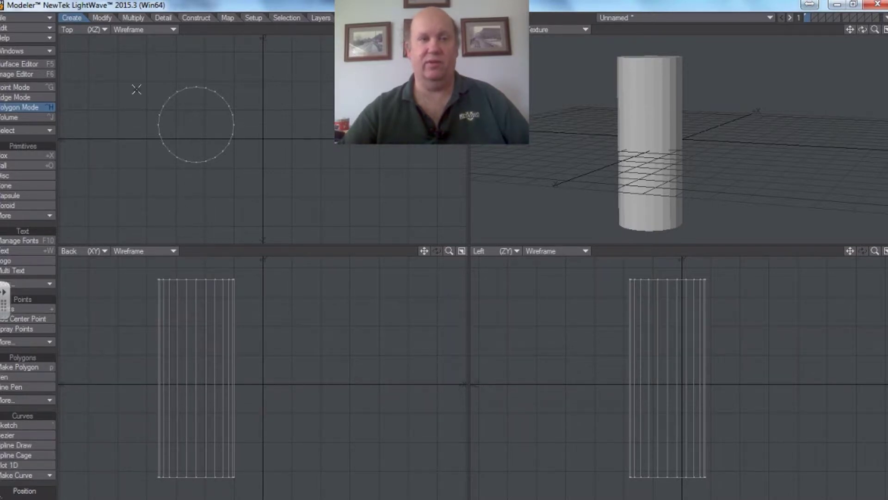
# - Bend the cylinder's upper end far over toward positive X and delete the bent object
pyautogui.click(102, 17)
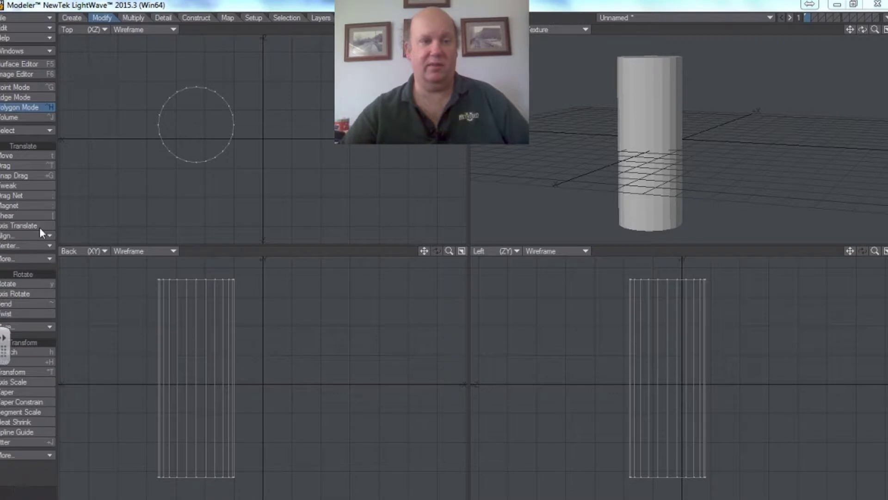
pyautogui.click(17, 303)
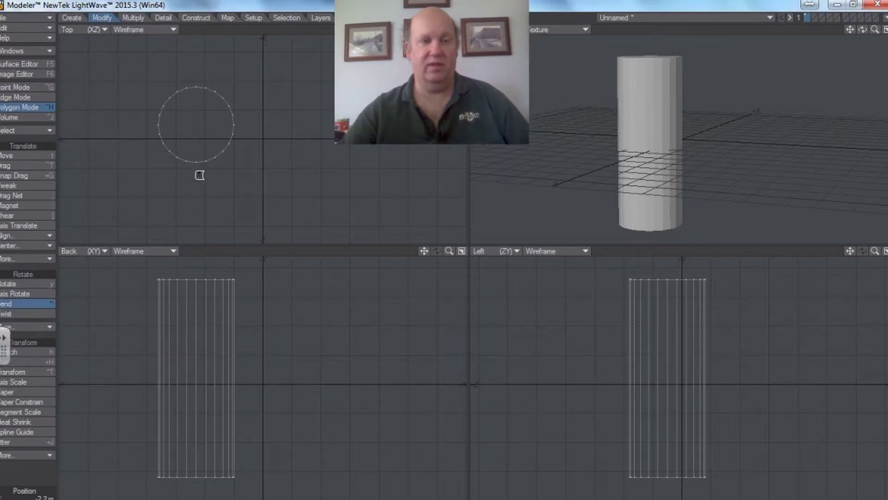
pyautogui.moveTo(201, 130); pyautogui.dragTo(366, 135)
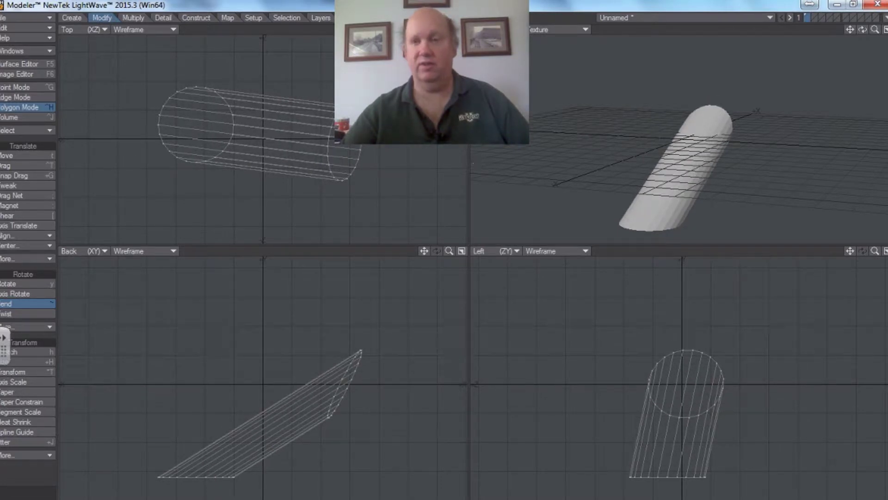
pyautogui.moveTo(863, 30); pyautogui.dragTo(884, 28)
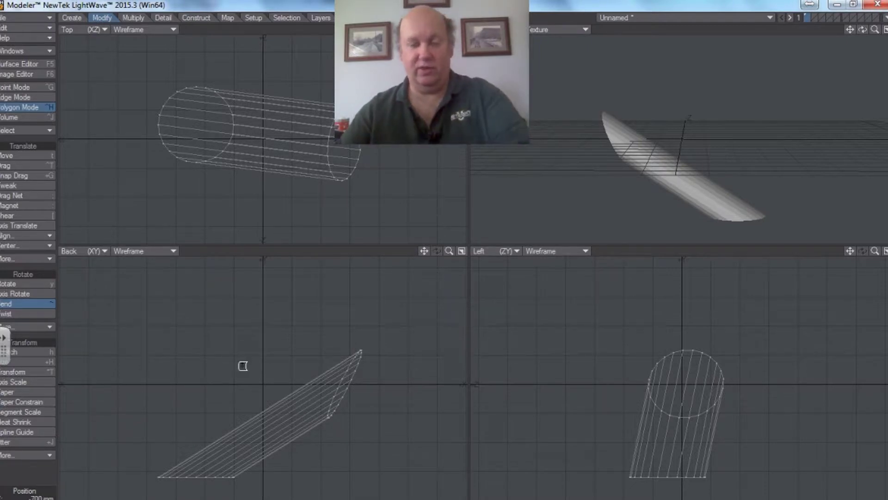
pyautogui.press('Delete')
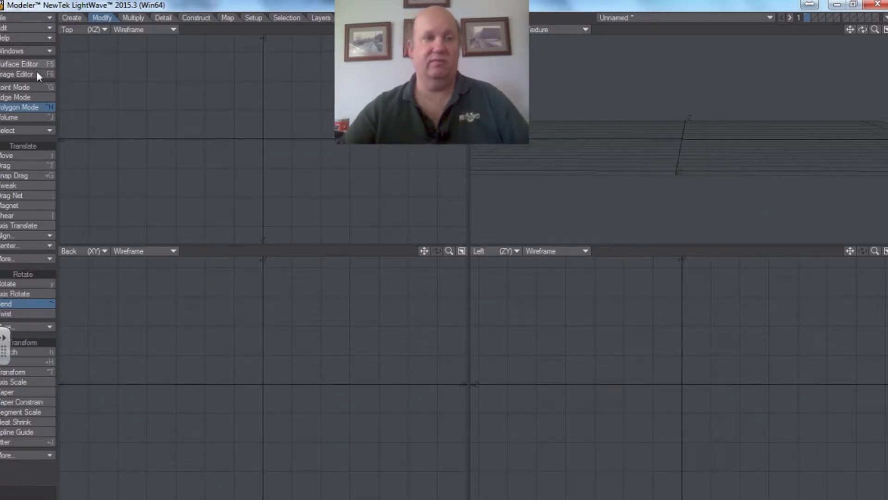
# - Create a Y-axis cylinder at the origin with a 1.7 m radius and about 6.2 m height, divided into 18 segments
pyautogui.click(66, 19)
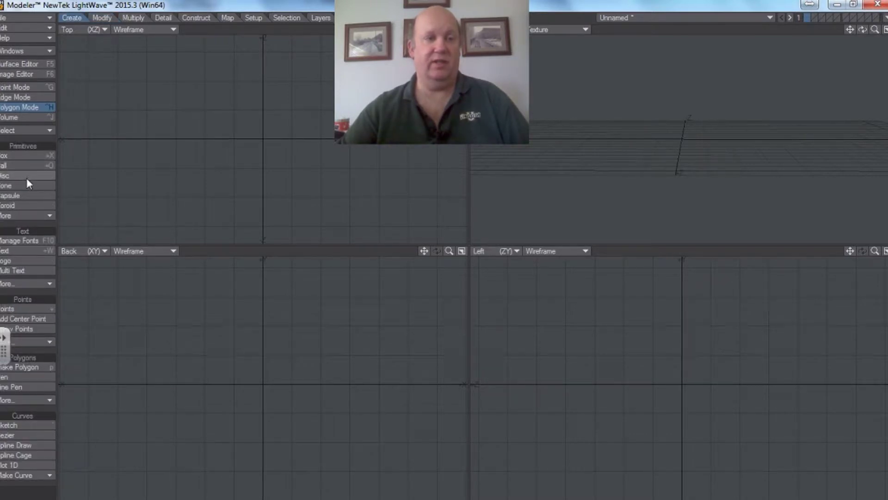
pyautogui.moveTo(264, 140); pyautogui.dragTo(312, 187)
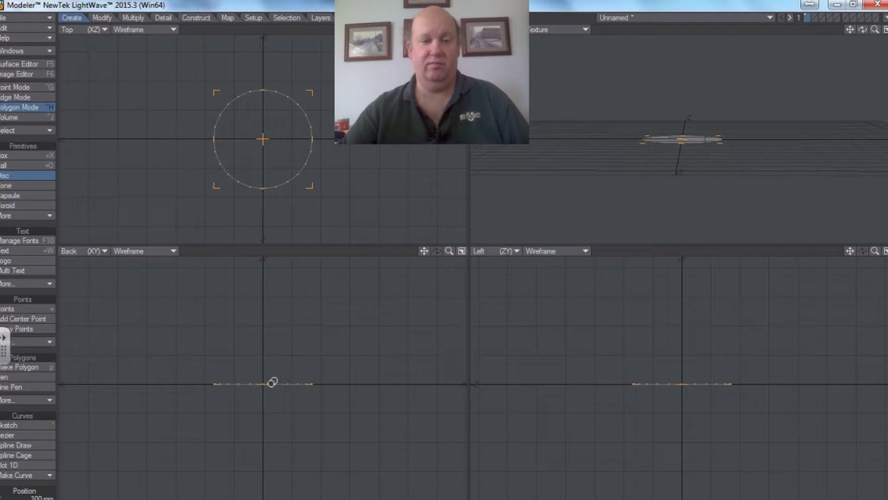
pyautogui.moveTo(272, 382); pyautogui.dragTo(293, 470)
pyautogui.press('n')
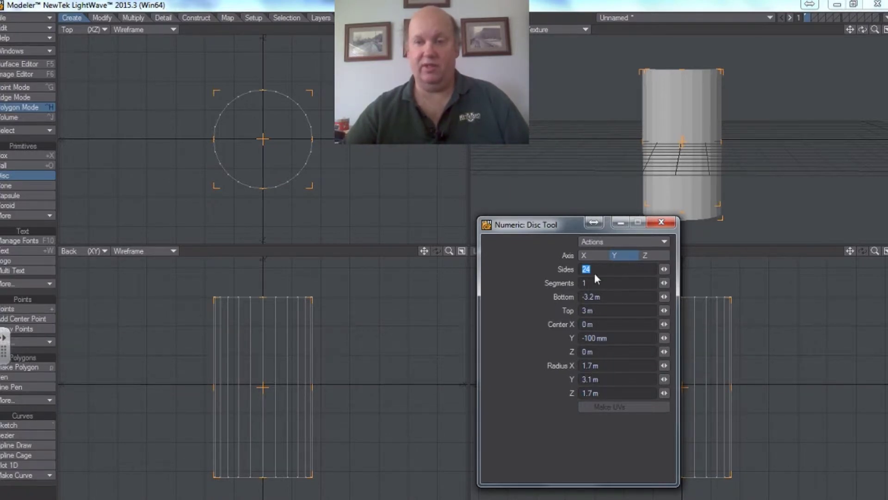
pyautogui.moveTo(666, 282); pyautogui.dragTo(692, 283)
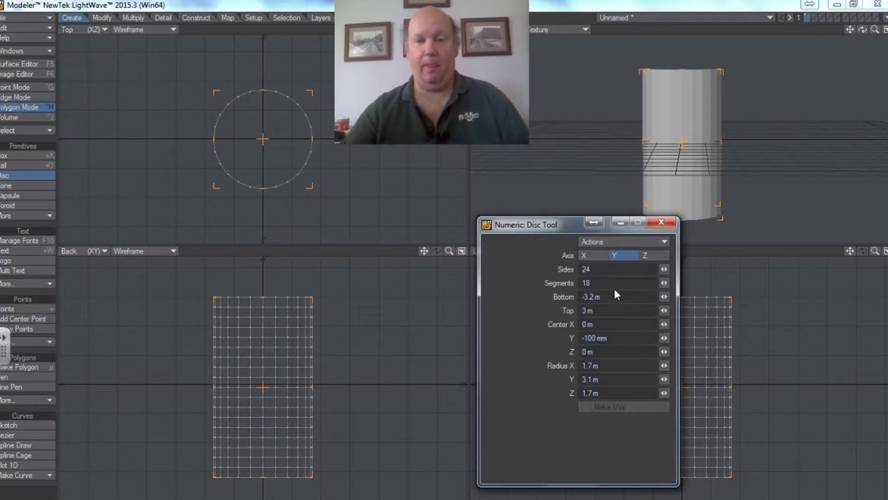
pyautogui.click(661, 222)
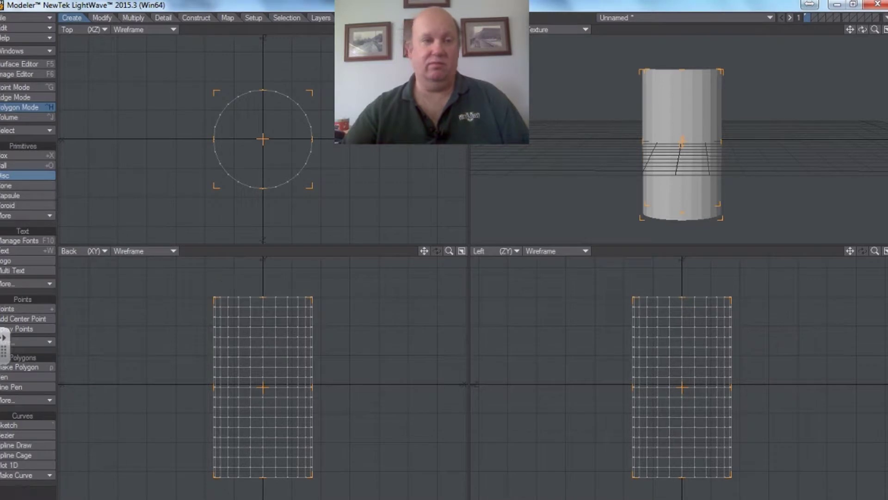
pyautogui.click(3, 177)
# - Bend the segmented cylinder's upper end far over toward positive X
pyautogui.click(103, 18)
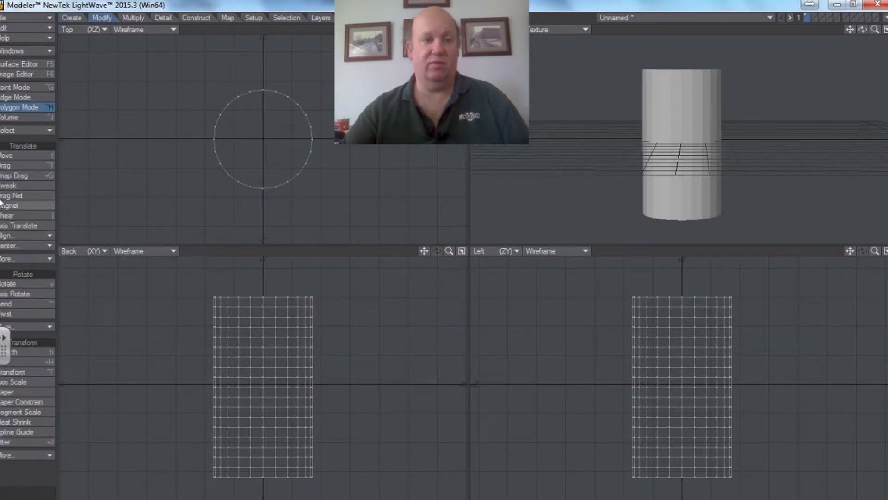
pyautogui.moveTo(262, 130); pyautogui.dragTo(352, 105)
pyautogui.moveTo(343, 134); pyautogui.dragTo(378, 138)
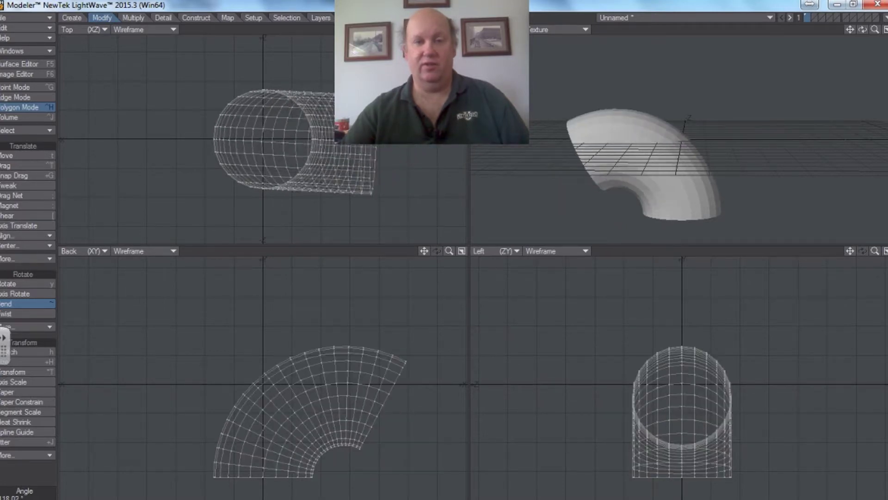
pyautogui.moveTo(400, 101); pyautogui.dragTo(343, 106)
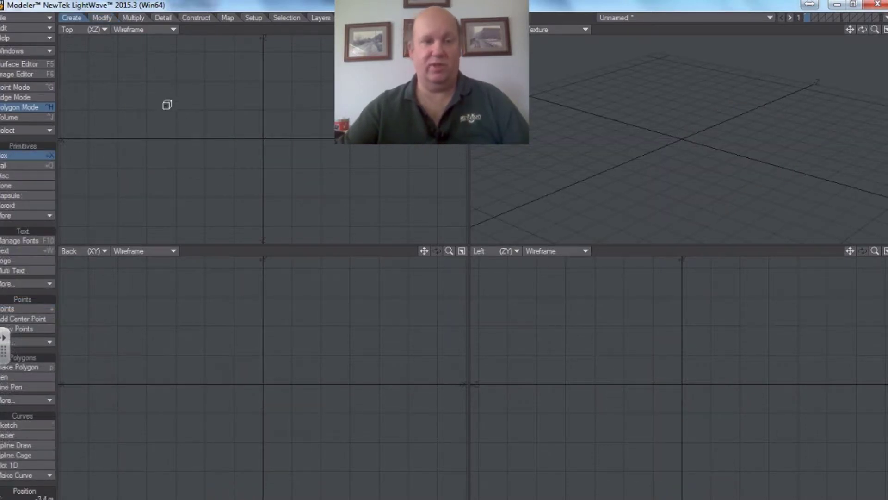
# - Draw a box around the origin, extend it above and below the ground plane, and deepen it toward positive Z
pyautogui.moveTo(166, 104); pyautogui.dragTo(376, 206)
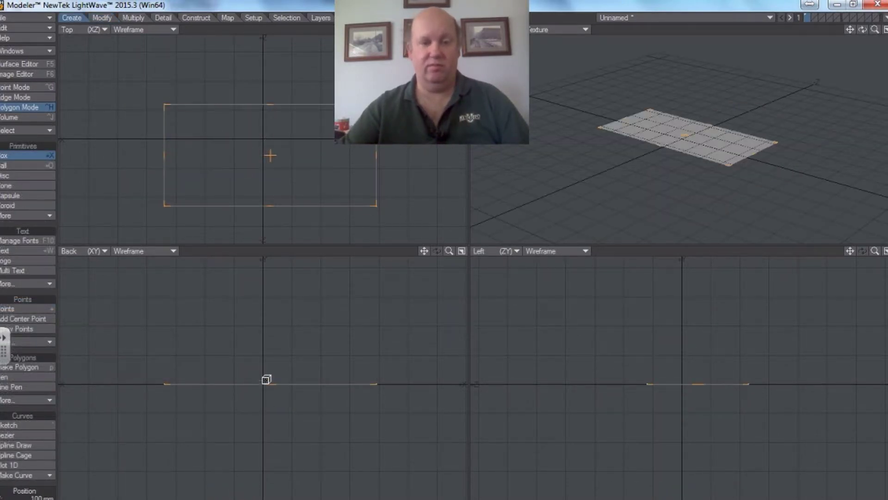
pyautogui.moveTo(267, 379); pyautogui.dragTo(273, 297)
pyautogui.moveTo(266, 384); pyautogui.dragTo(293, 479)
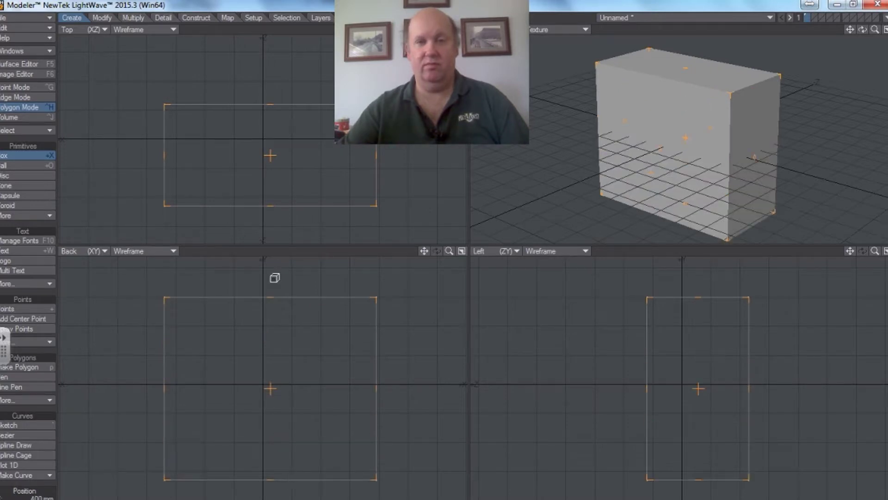
pyautogui.moveTo(260, 105); pyautogui.dragTo(271, 70)
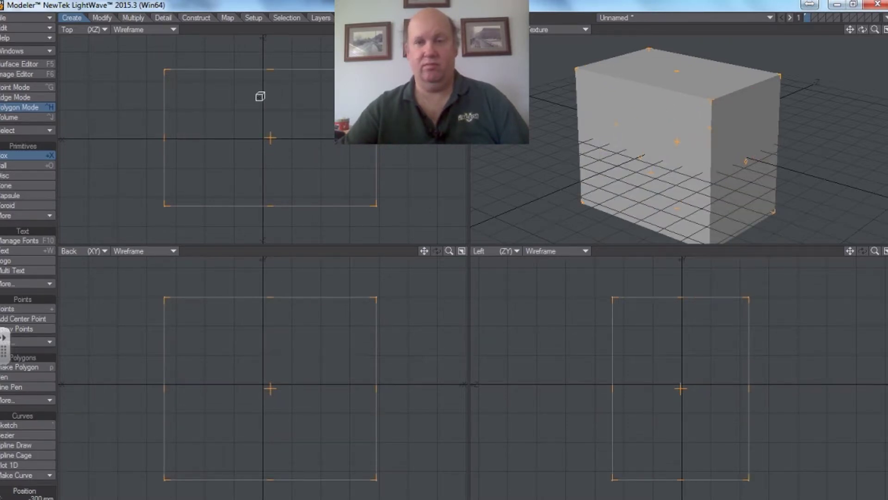
pyautogui.scroll(-3, 263, 138)
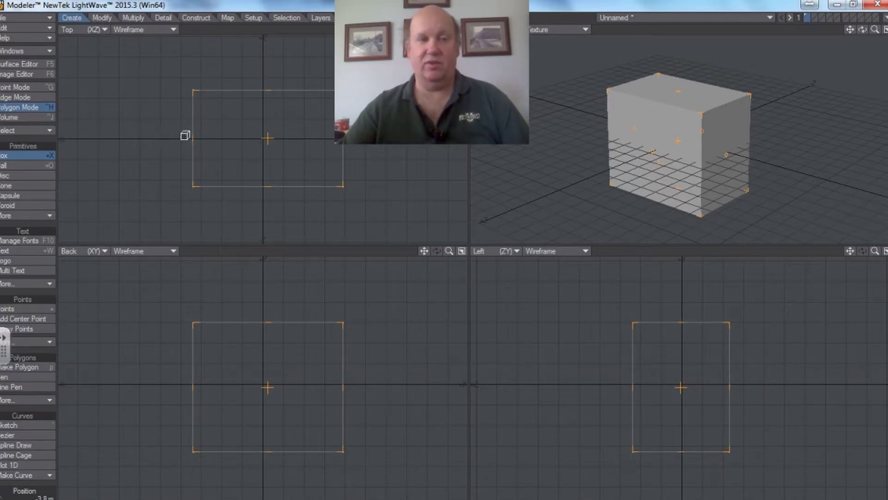
pyautogui.click(35, 156)
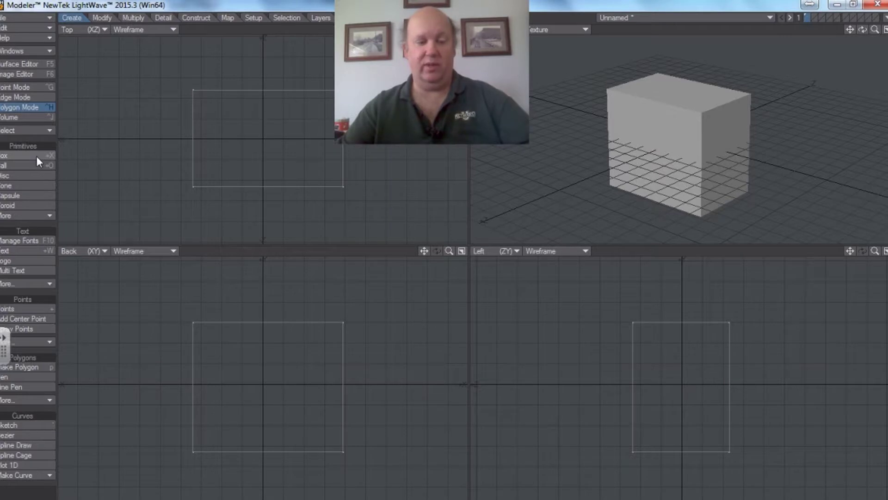
# - Convert the box to smooth subpatches and move its upper corner point at positive X and Z outward along X
pyautogui.press('Tab')
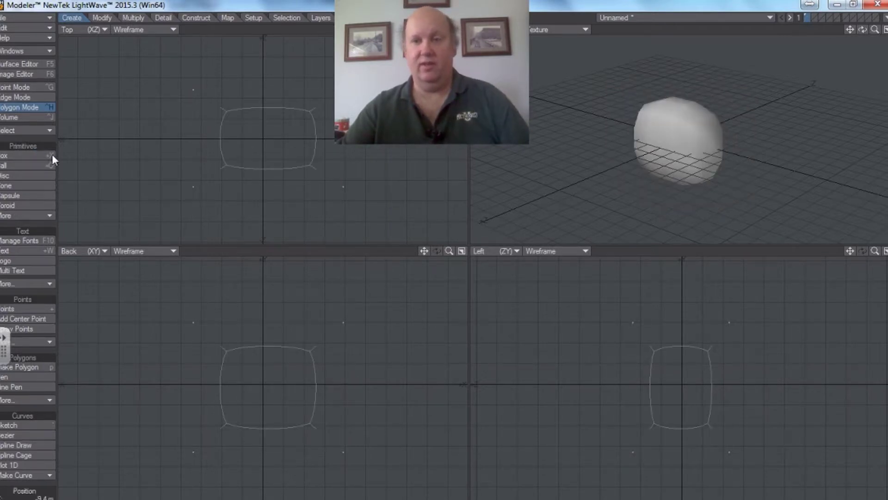
pyautogui.moveTo(862, 29)
pyautogui.mouseDown()
pyautogui.moveTo(862, 84)
pyautogui.moveTo(823, 62)
pyautogui.moveTo(862, 34)
pyautogui.moveTo(838, 46)
pyautogui.moveTo(844, 64)
pyautogui.moveTo(863, 43)
pyautogui.moveTo(856, 33)
pyautogui.moveTo(861, 47)
pyautogui.moveTo(862, 29)
pyautogui.moveTo(885, 31)
pyautogui.moveTo(874, 30)
pyautogui.mouseUp()
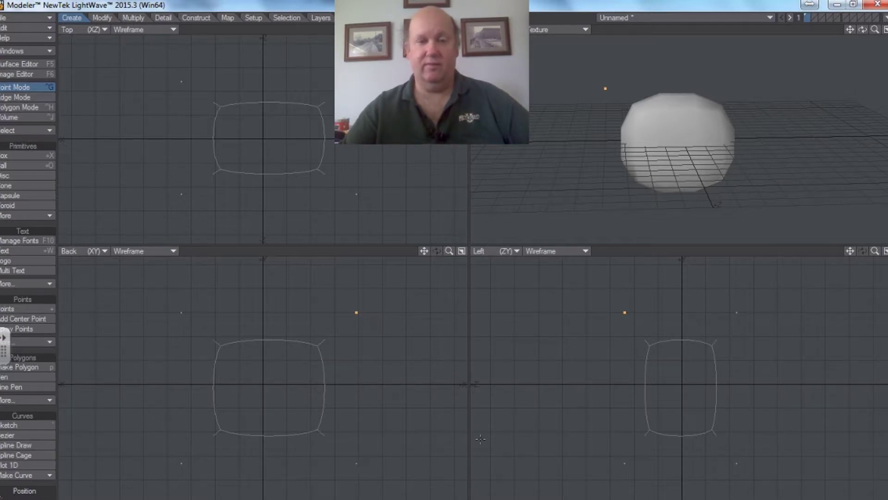
pyautogui.click(110, 18)
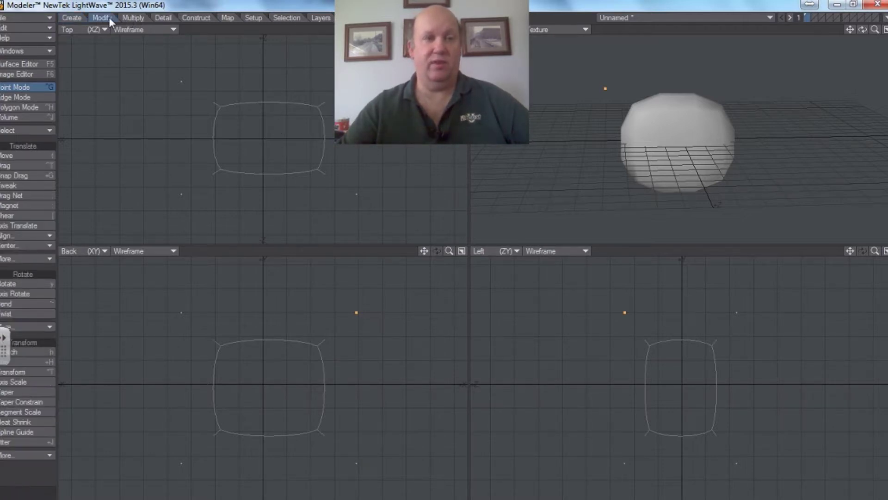
pyautogui.click(37, 157)
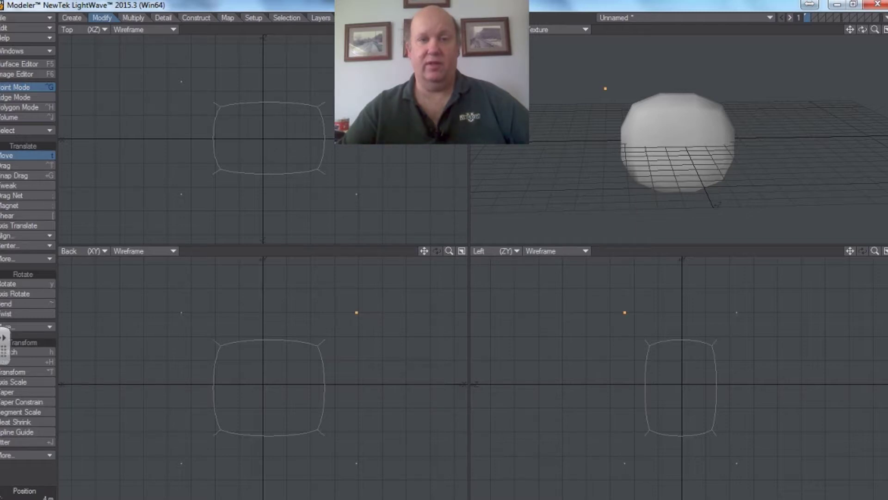
pyautogui.moveTo(357, 81); pyautogui.dragTo(457, 65)
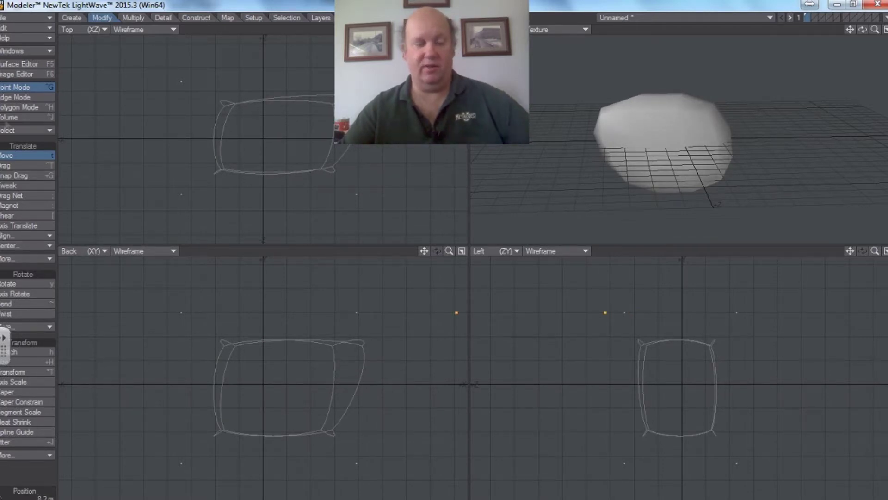
pyautogui.click(10, 156)
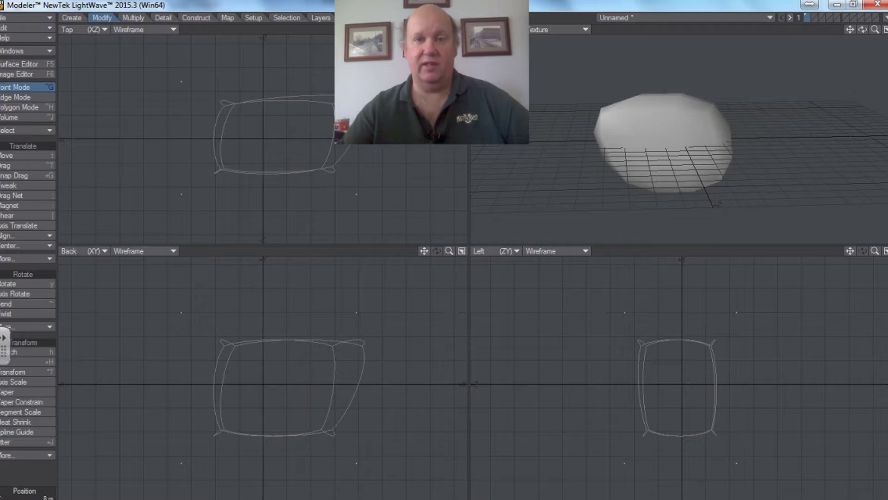
# - Switch the object's subpatch smoothing off and on again to compare its shapes, and delete the object
pyautogui.press('Tab')
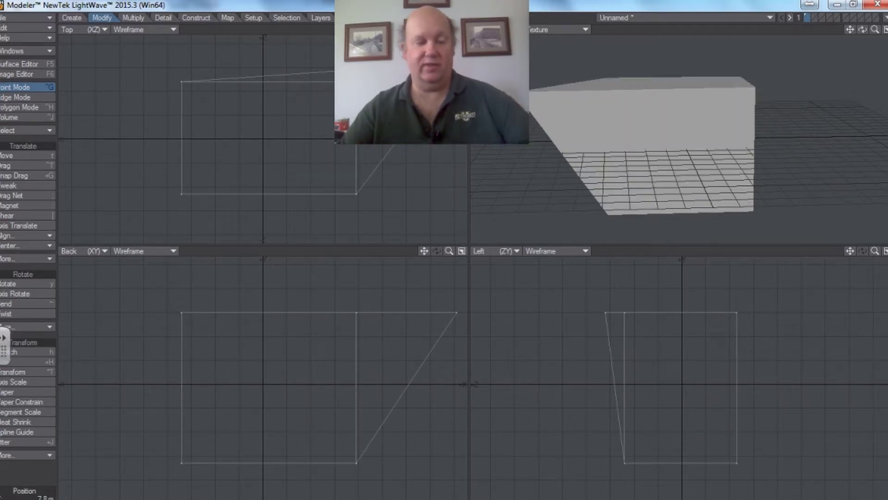
pyautogui.press('Tab')
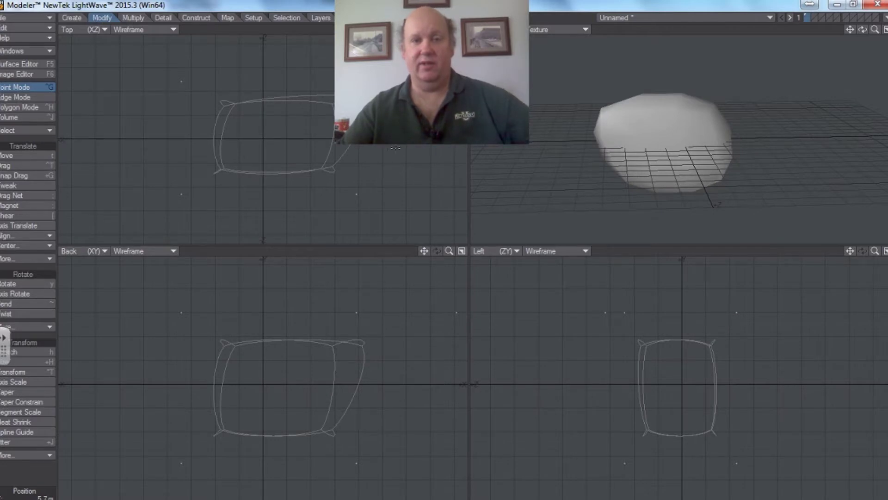
pyautogui.moveTo(858, 32)
pyautogui.mouseDown()
pyautogui.moveTo(872, 51)
pyautogui.moveTo(865, 74)
pyautogui.moveTo(863, 34)
pyautogui.mouseUp()
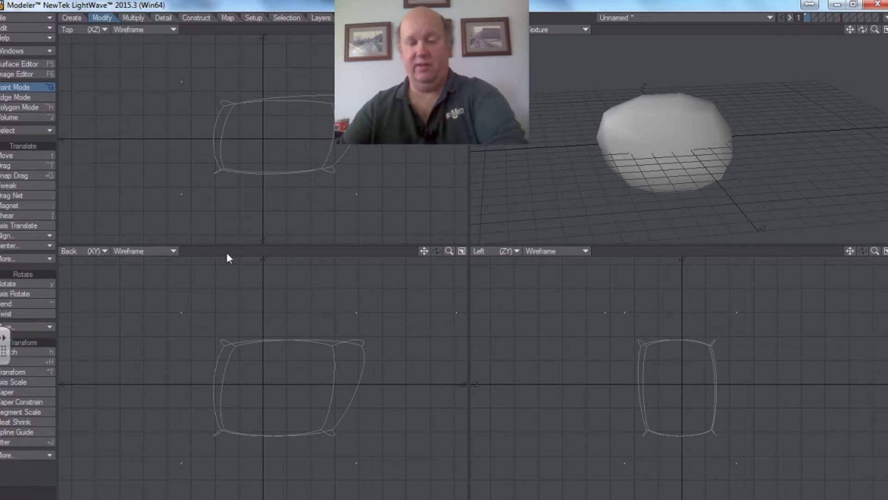
pyautogui.press('Delete')
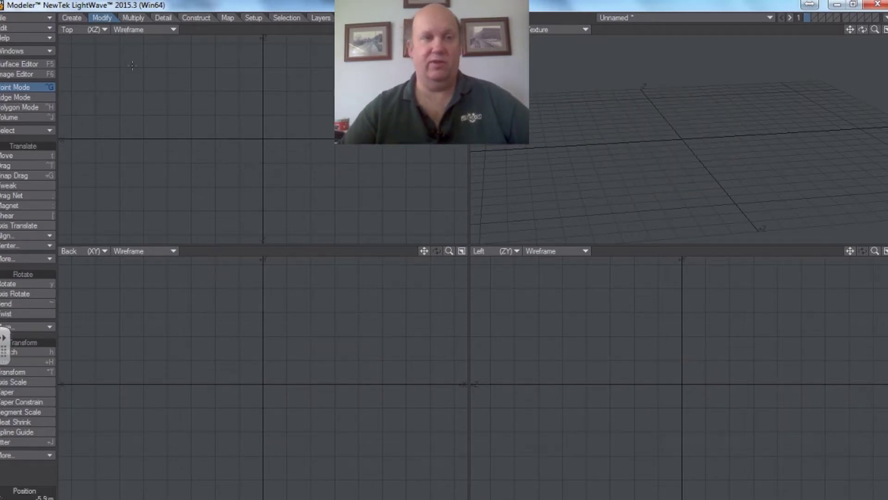
# - Draw a ball near the origin with radii of about X 3.4 m, Y 3.1 m and Z 3.6 m
pyautogui.click(66, 17)
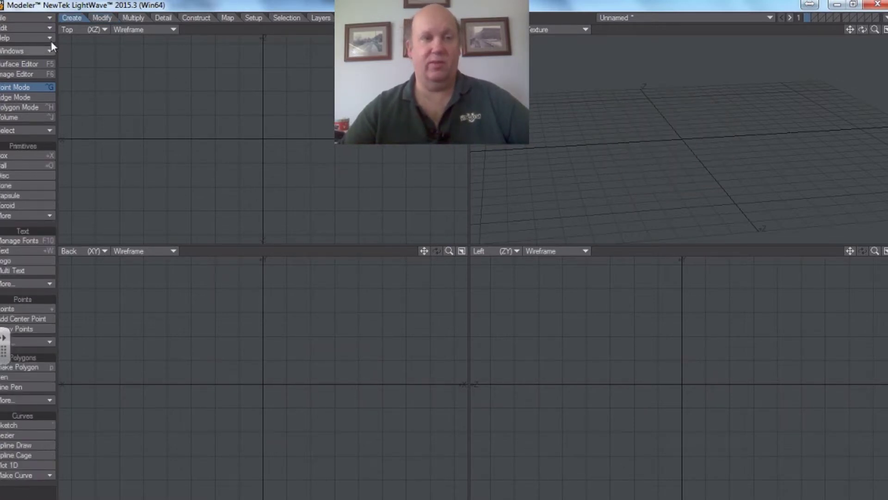
pyautogui.click(15, 165)
pyautogui.moveTo(265, 137); pyautogui.dragTo(347, 222)
pyautogui.moveTo(268, 373); pyautogui.dragTo(283, 314)
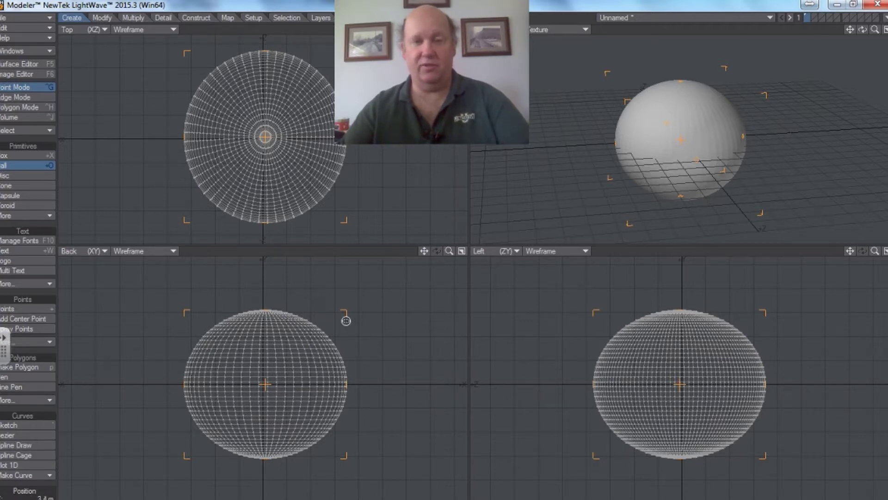
# - Coarsen the ball's mesh by lowering its number of sides and segments, and finish the ball
pyautogui.press('n')
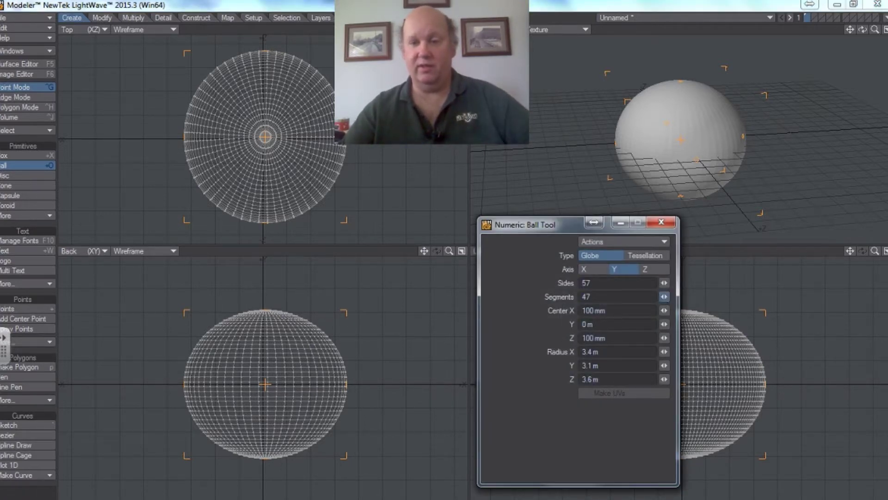
pyautogui.moveTo(663, 297); pyautogui.dragTo(651, 282)
pyautogui.click(661, 222)
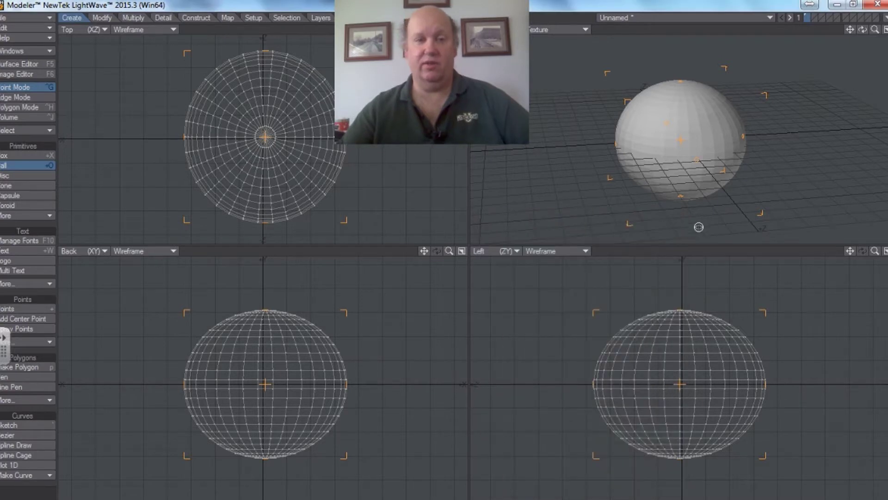
pyautogui.click(19, 165)
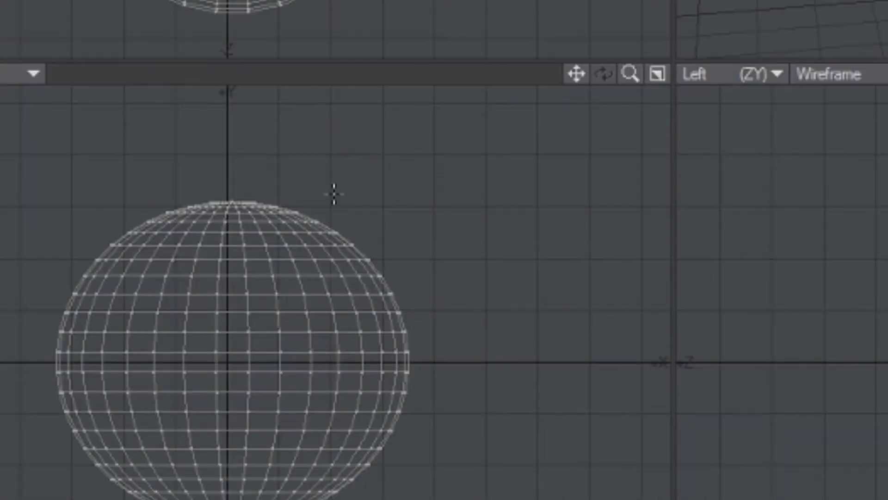
# - Select the points on the ball's upper positive X side and move them a little outward toward positive X
pyautogui.moveTo(312, 306)
pyautogui.mouseDown(button='right')
pyautogui.moveTo(298, 336)
pyautogui.moveTo(344, 343)
pyautogui.moveTo(310, 317)
pyautogui.mouseUp(button='right')
pyautogui.moveTo(328, 215); pyautogui.dragTo(324, 203, button='right')
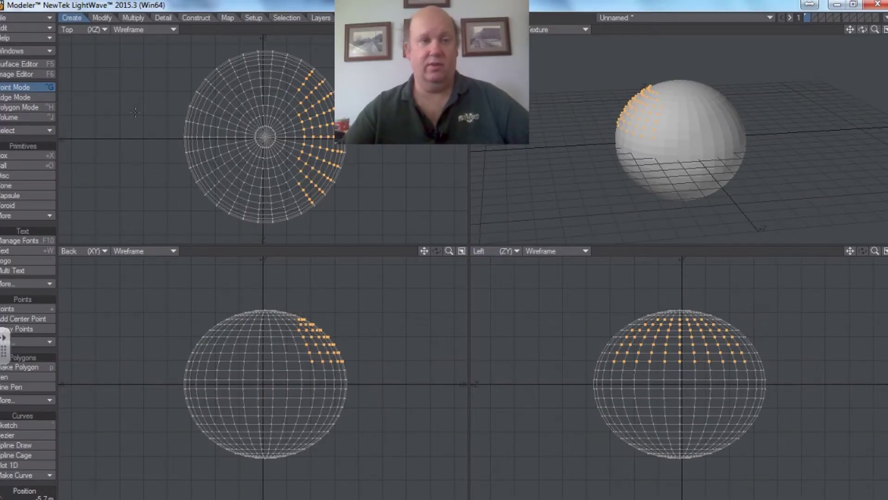
pyautogui.click(102, 18)
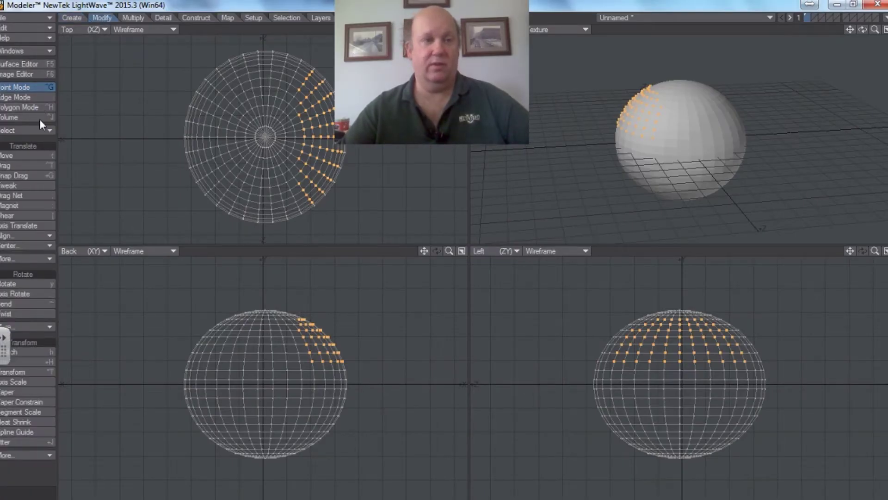
pyautogui.click(20, 156)
pyautogui.moveTo(257, 213); pyautogui.dragTo(279, 215)
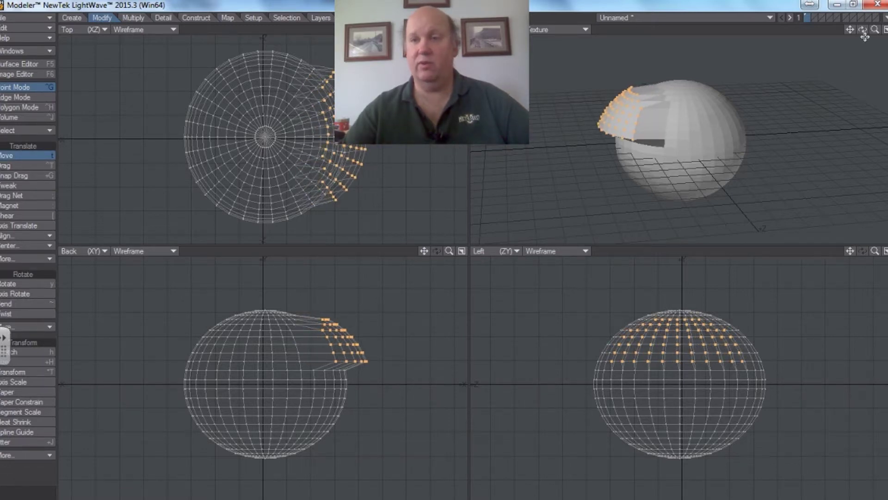
pyautogui.moveTo(863, 30); pyautogui.dragTo(764, 27)
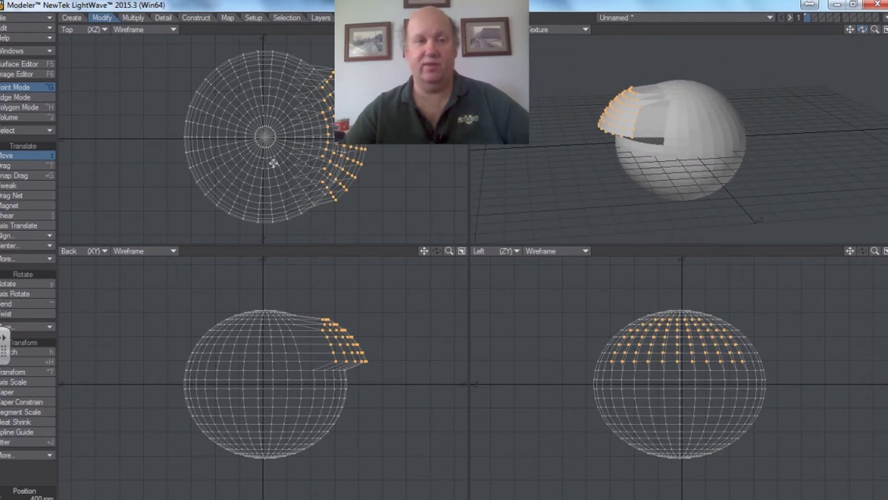
# - Clear the point selection and lasso the polygons on the ball's positive X side in polygon mode
pyautogui.click(19, 156)
pyautogui.moveTo(333, 57); pyautogui.dragTo(283, 203, button='right')
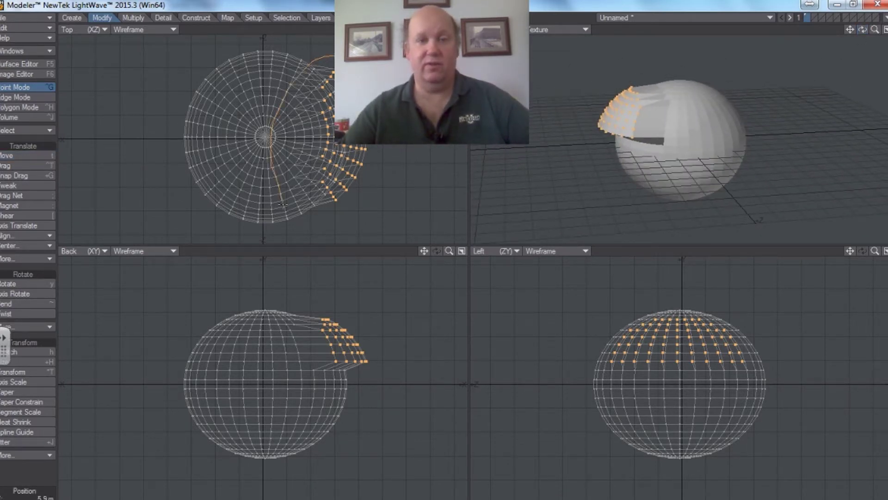
pyautogui.moveTo(408, 191); pyautogui.dragTo(425, 146, button='right')
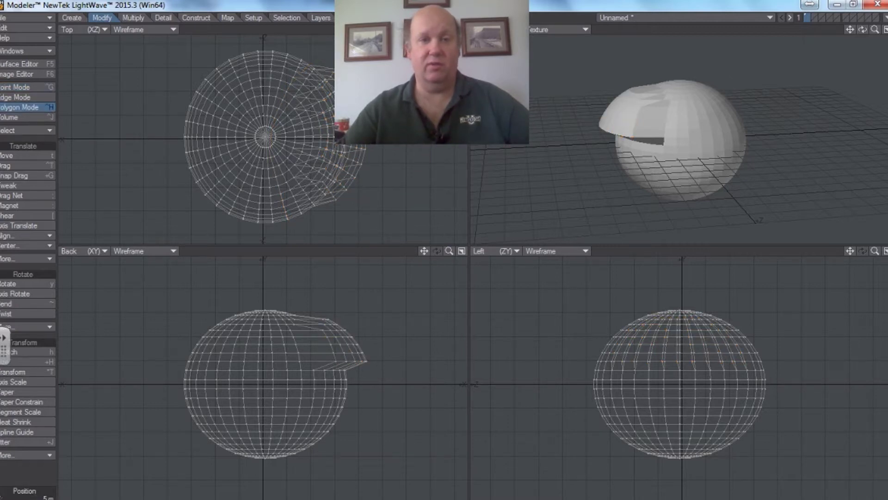
pyautogui.moveTo(314, 54); pyautogui.dragTo(299, 162, button='right')
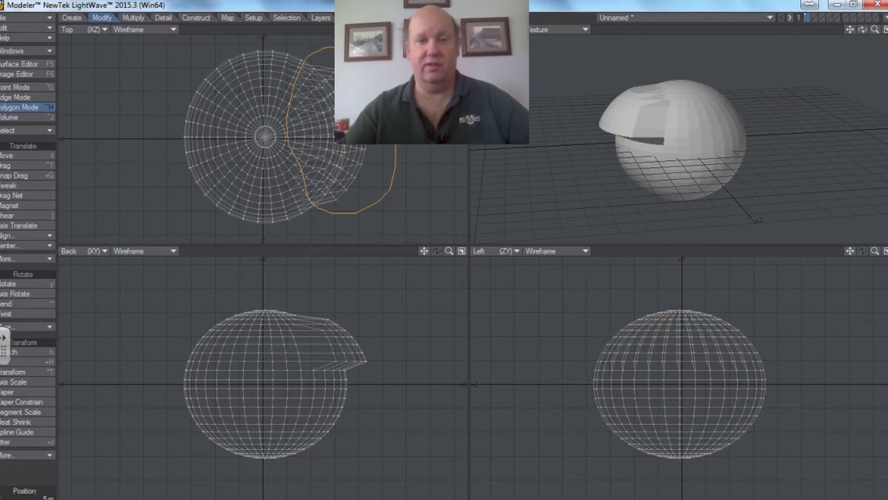
pyautogui.moveTo(396, 147); pyautogui.dragTo(393, 141, button='right')
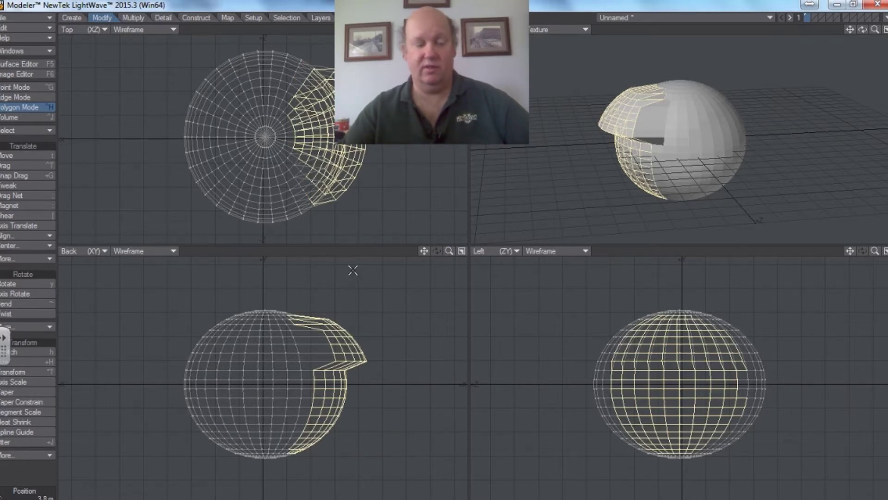
# - Apply subpatch smoothing to the selected polygons, check the ball in perspective, and clear it from the scene
pyautogui.press('Tab')
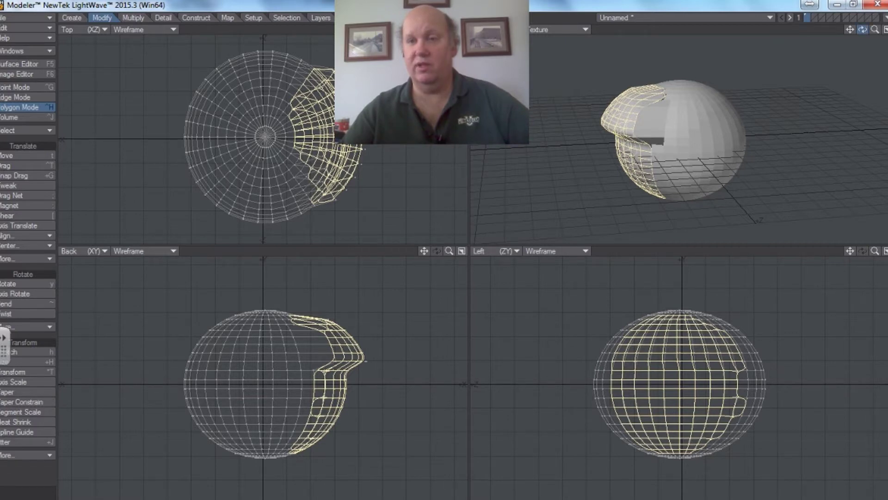
pyautogui.moveTo(862, 29); pyautogui.dragTo(803, 40)
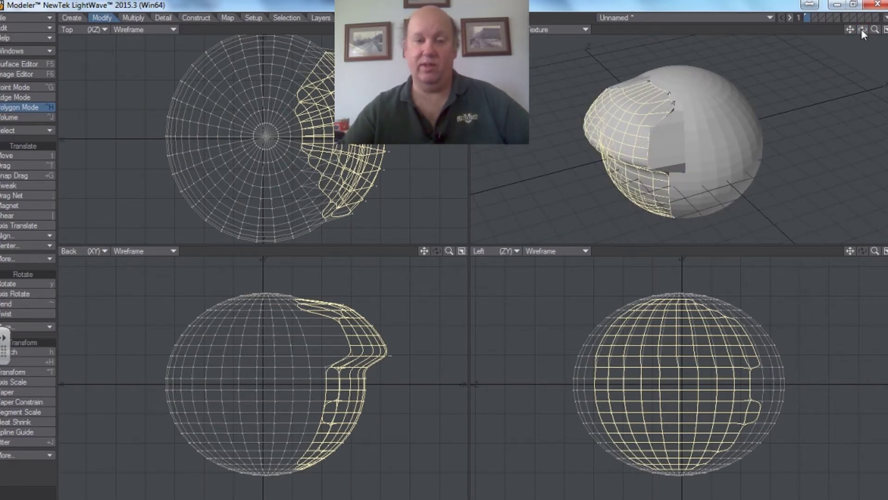
pyautogui.click(808, 108)
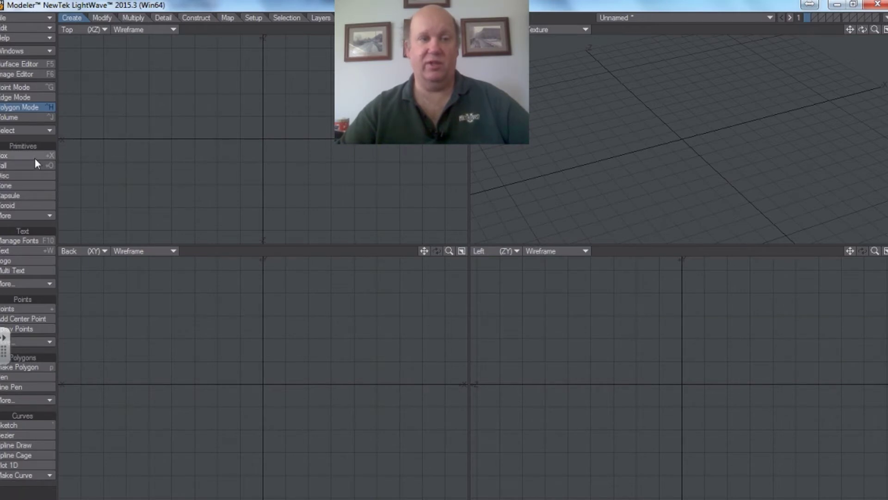
# - Draw a box near the origin about 9.2 m wide, 7.9 m high and 5.4 m deep
pyautogui.click(32, 158)
pyautogui.moveTo(154, 84); pyautogui.dragTo(364, 207)
pyautogui.moveTo(271, 375); pyautogui.dragTo(270, 468)
# - Round the box's edges with a radius of about 251 mm and 8 radius segments, and undo the box
pyautogui.press('n')
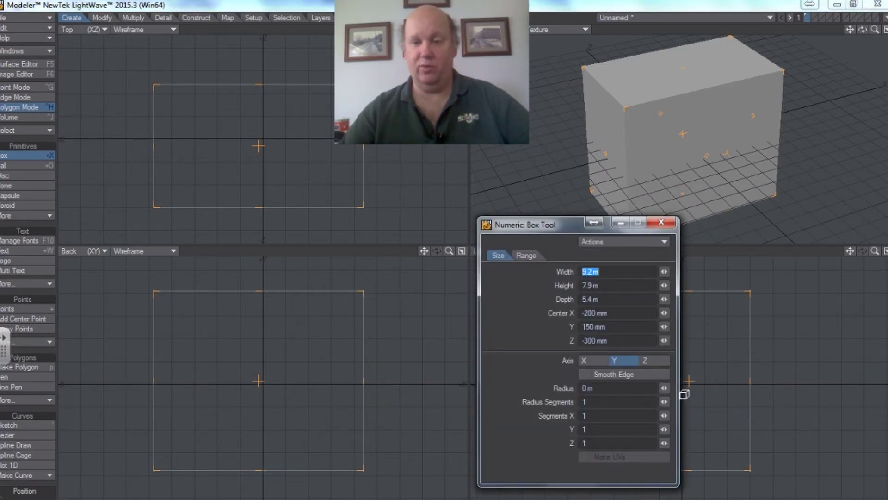
pyautogui.moveTo(665, 388); pyautogui.dragTo(685, 387)
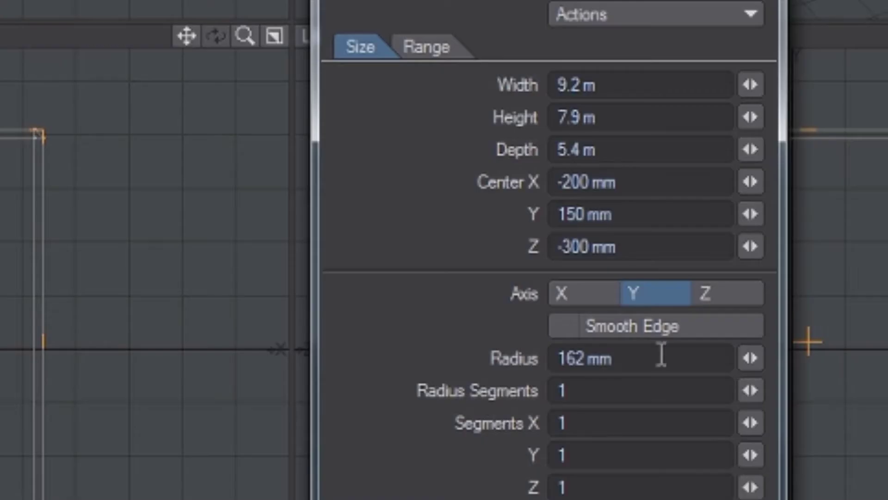
pyautogui.moveTo(750, 358)
pyautogui.mouseDown()
pyautogui.moveTo(758, 357)
pyautogui.moveTo(747, 363)
pyautogui.mouseUp()
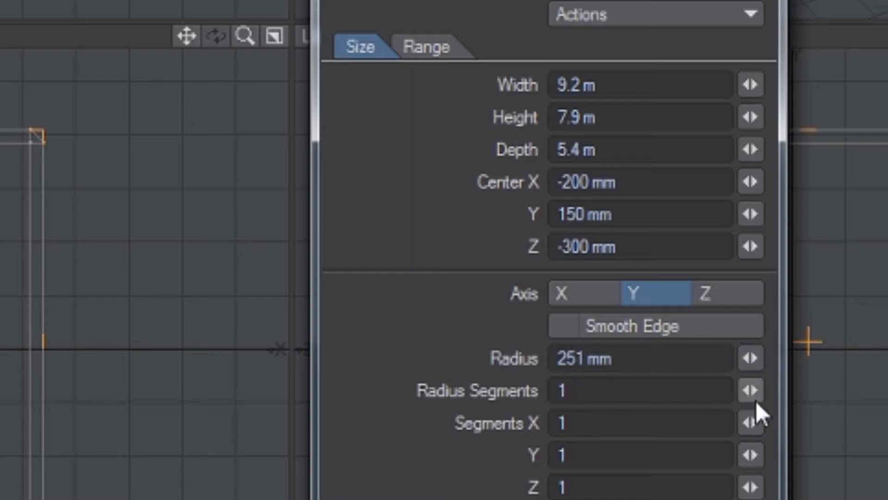
pyautogui.moveTo(750, 390); pyautogui.dragTo(761, 390)
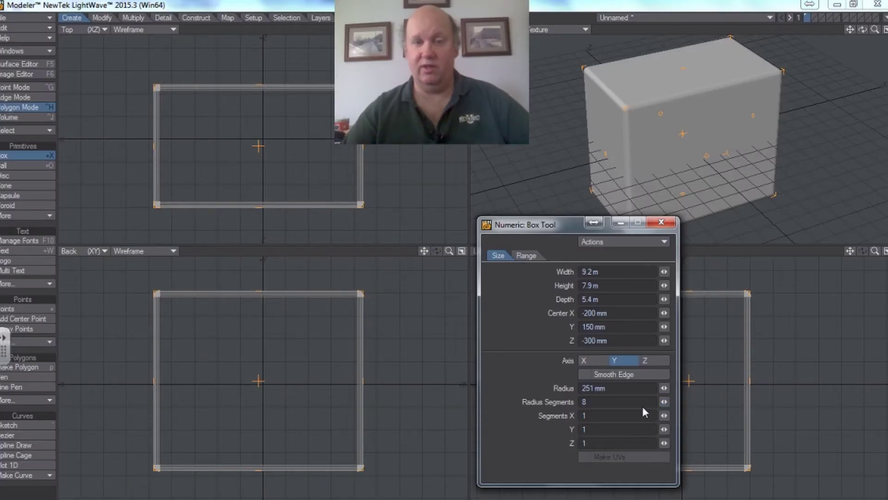
pyautogui.click(661, 223)
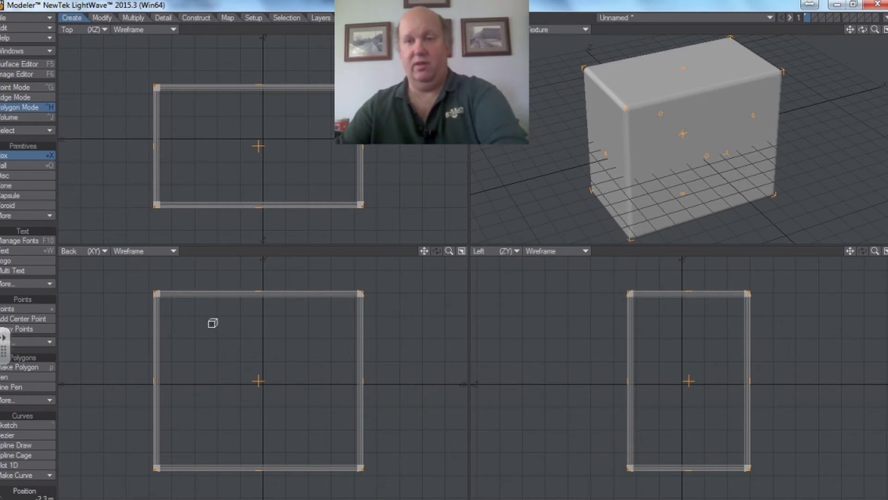
pyautogui.hotkey('ctrl', 'z')
# - Draw a plain box around the origin and extend its height both above and below the ground plane
pyautogui.moveTo(189, 91); pyautogui.dragTo(368, 202)
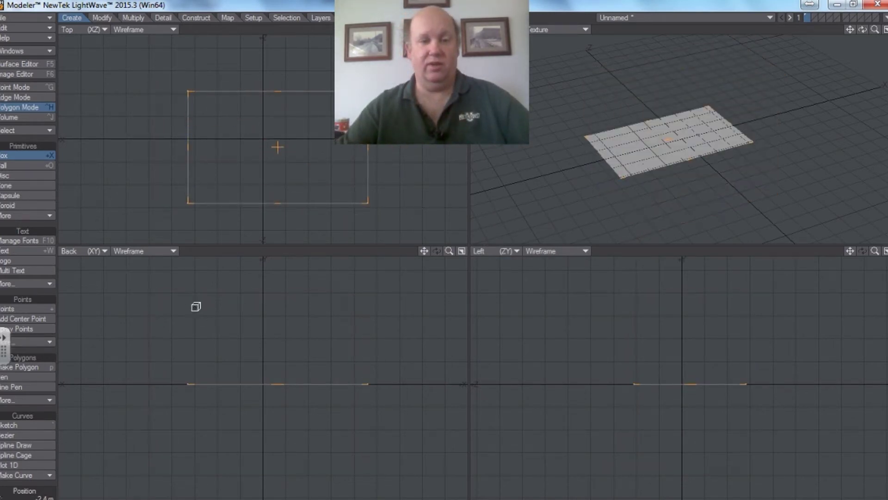
pyautogui.moveTo(279, 375); pyautogui.dragTo(280, 309)
pyautogui.moveTo(279, 383); pyautogui.dragTo(279, 441)
# - Round the box's edges slightly with the Rounder tool
pyautogui.click(102, 18)
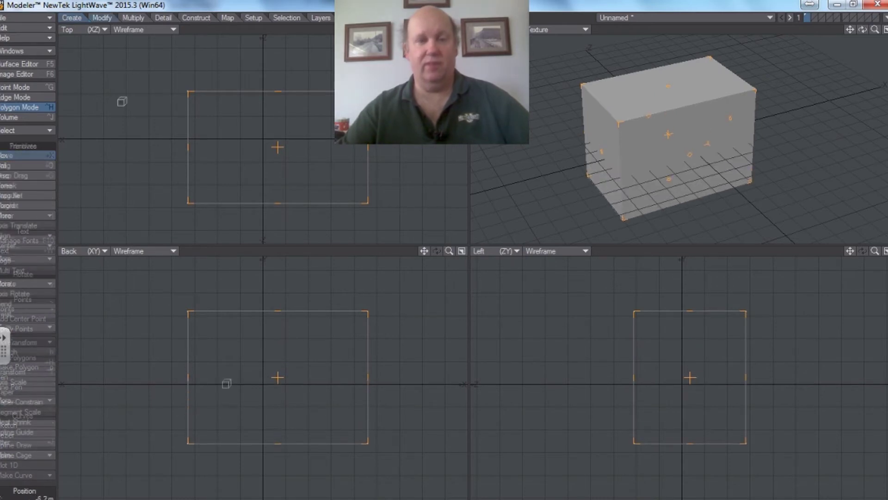
pyautogui.click(132, 17)
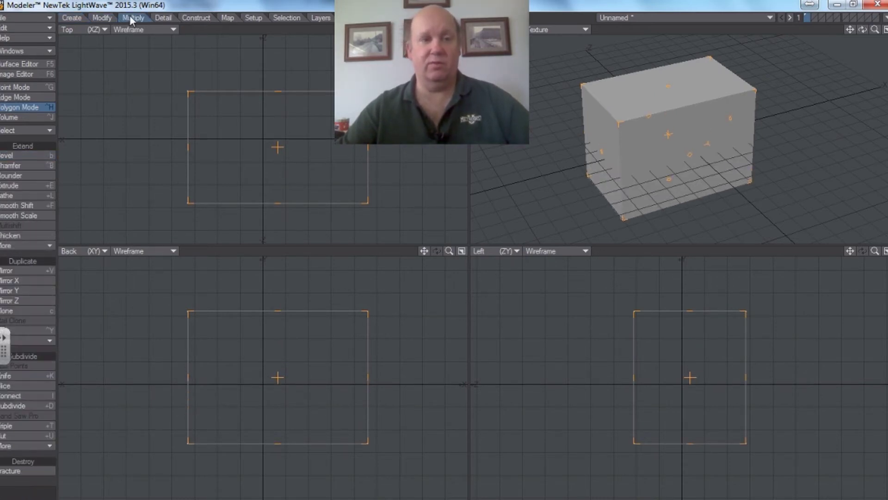
pyautogui.click(20, 175)
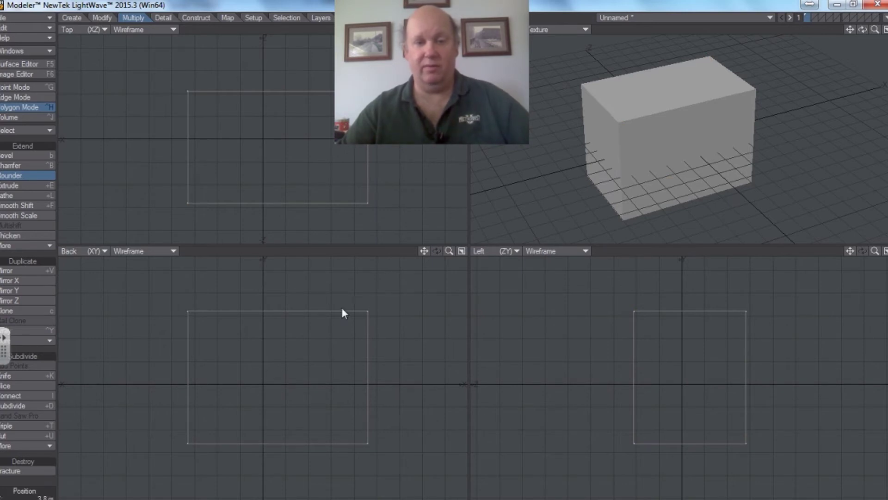
pyautogui.click(387, 272)
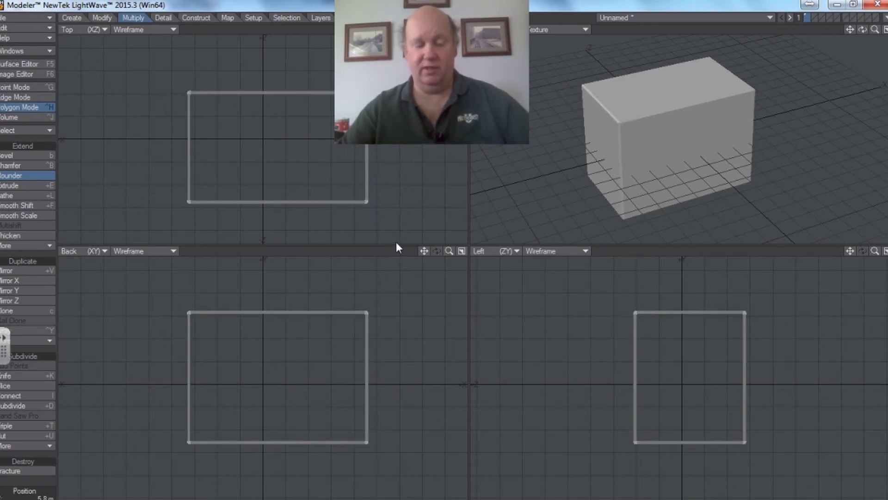
# - Try the Rounder's 5.000000 inset preset on the box edges, and set the preset inset to 1.000000
pyautogui.press('n')
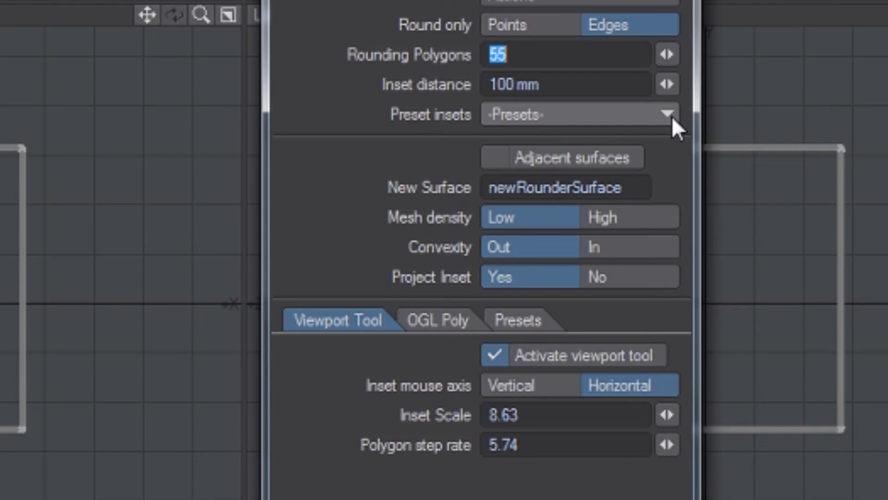
pyautogui.click(666, 298)
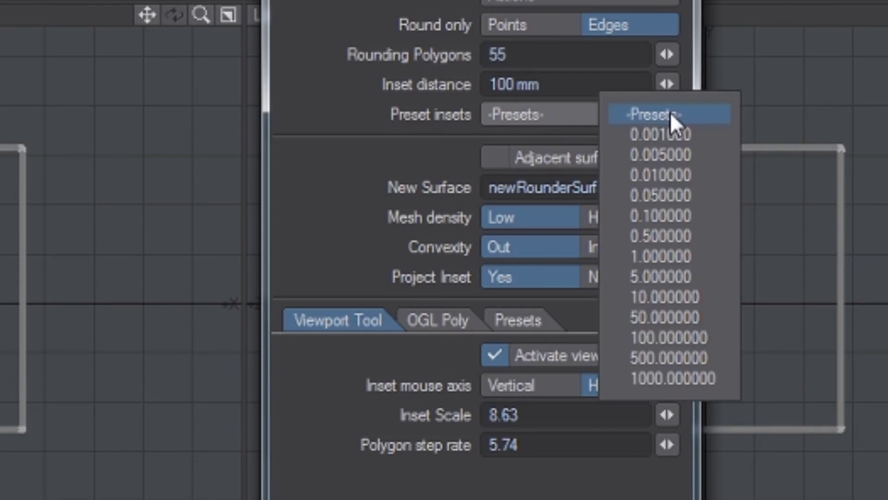
pyautogui.click(670, 277)
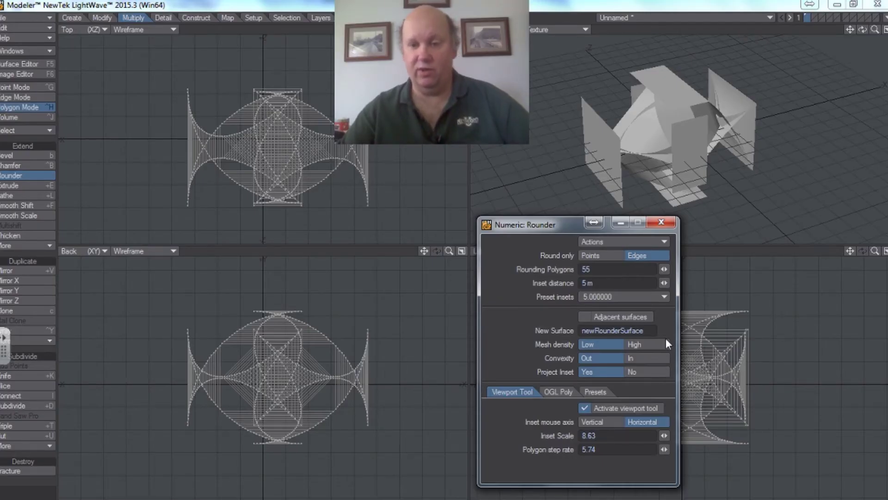
pyautogui.click(666, 296)
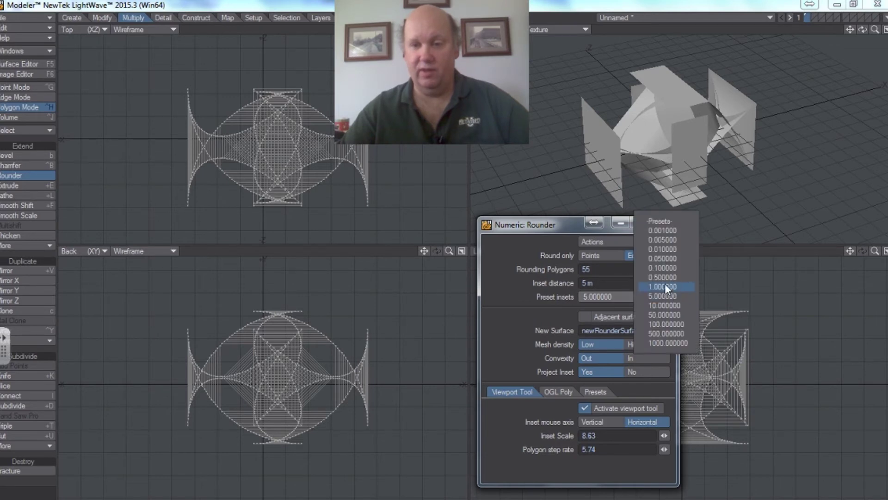
pyautogui.click(665, 283)
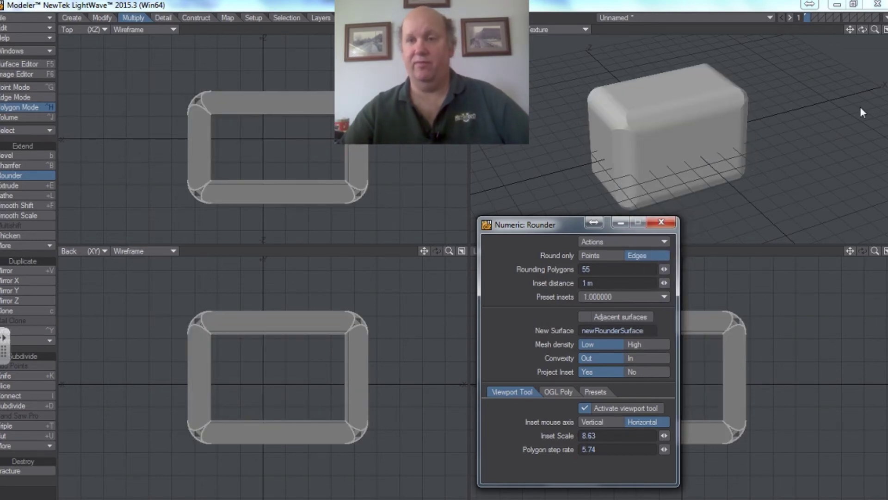
# - Inspect the rounded box side-on in perspective, and choose a smaller preset inset for its rounded edges
pyautogui.moveTo(862, 30); pyautogui.dragTo(862, 55)
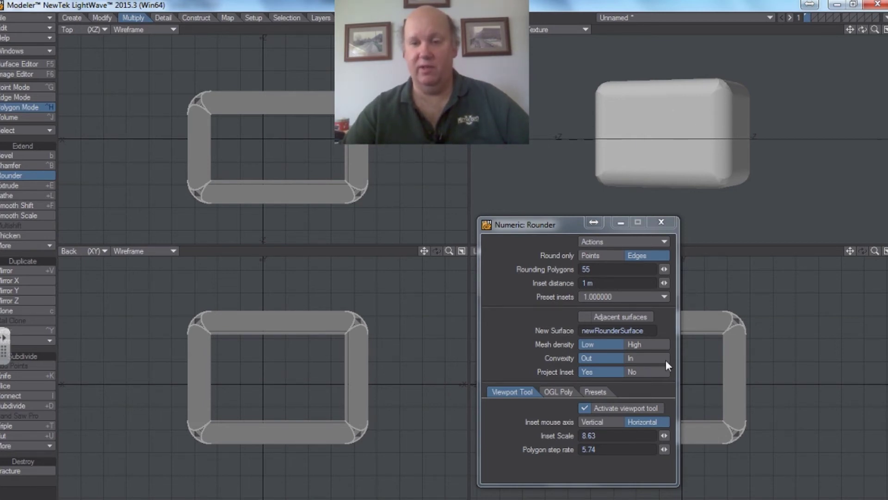
pyautogui.click(662, 297)
pyautogui.click(663, 296)
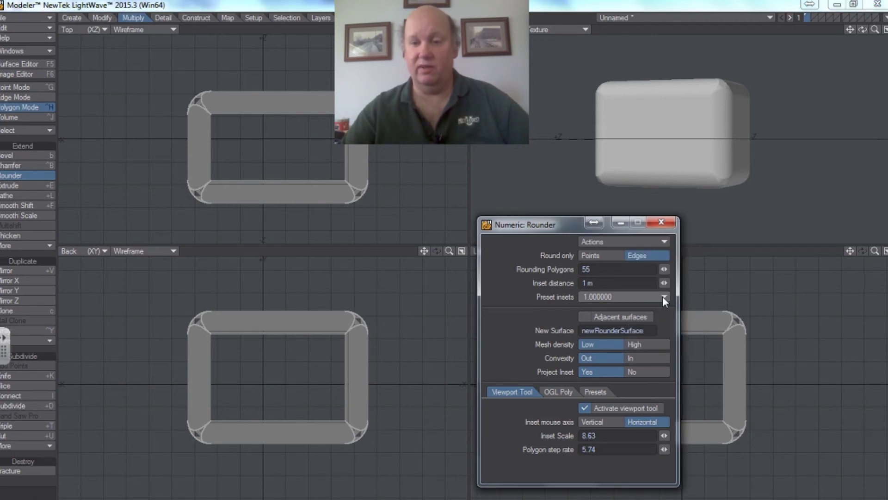
pyautogui.click(662, 299)
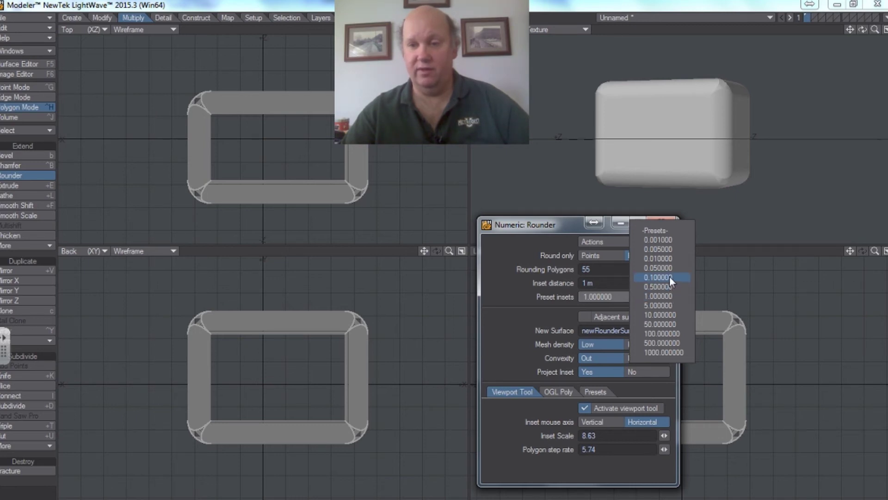
pyautogui.click(668, 283)
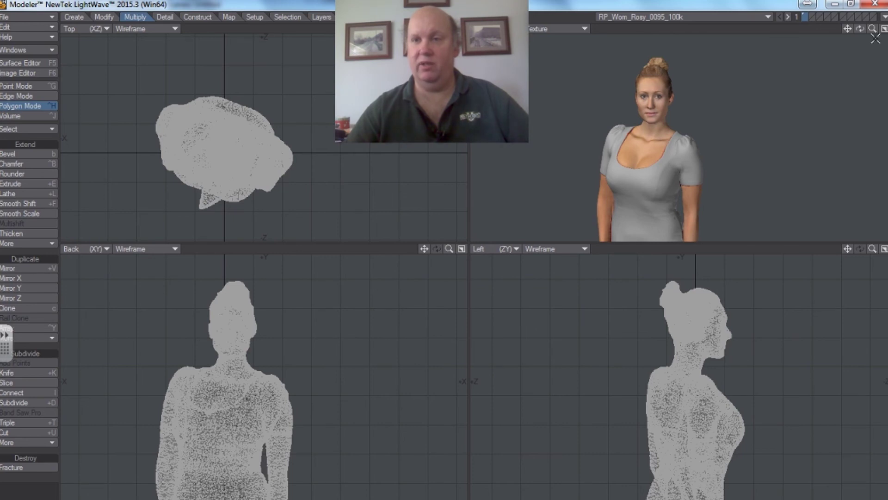
# - Examine the mesh density and texture detail on the head and eye of the RP_Wom_Rosy_0095_100k figure
pyautogui.moveTo(872, 28); pyautogui.dragTo(879, 123)
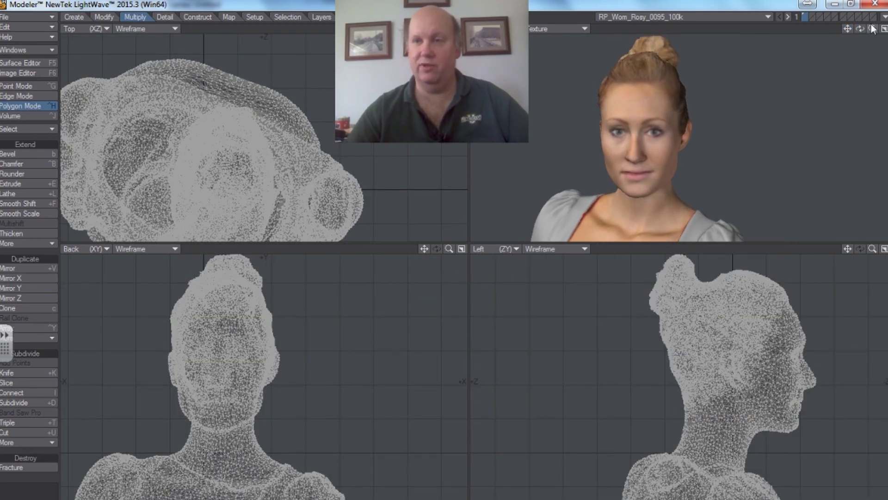
pyautogui.moveTo(872, 28); pyautogui.dragTo(887, 29)
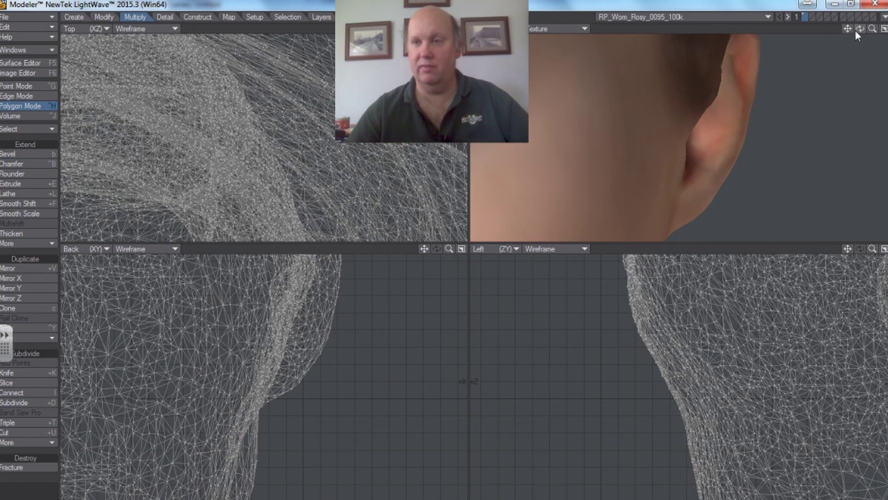
pyautogui.moveTo(848, 29); pyautogui.dragTo(887, 33)
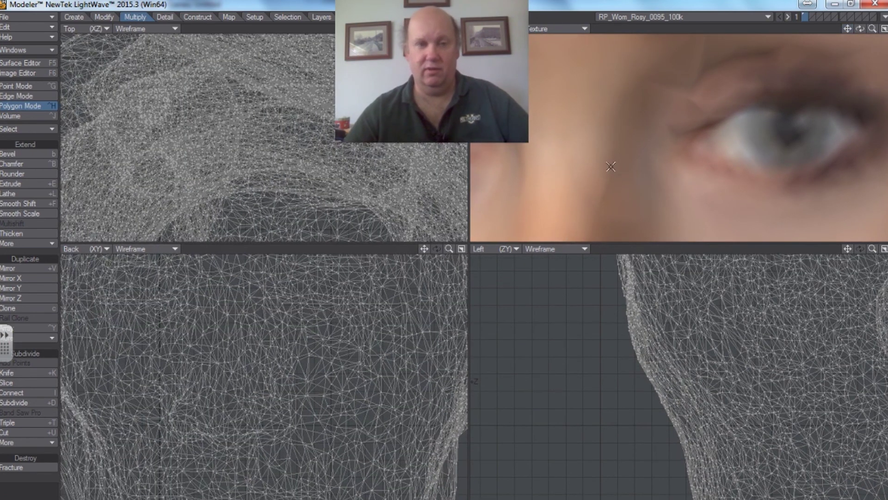